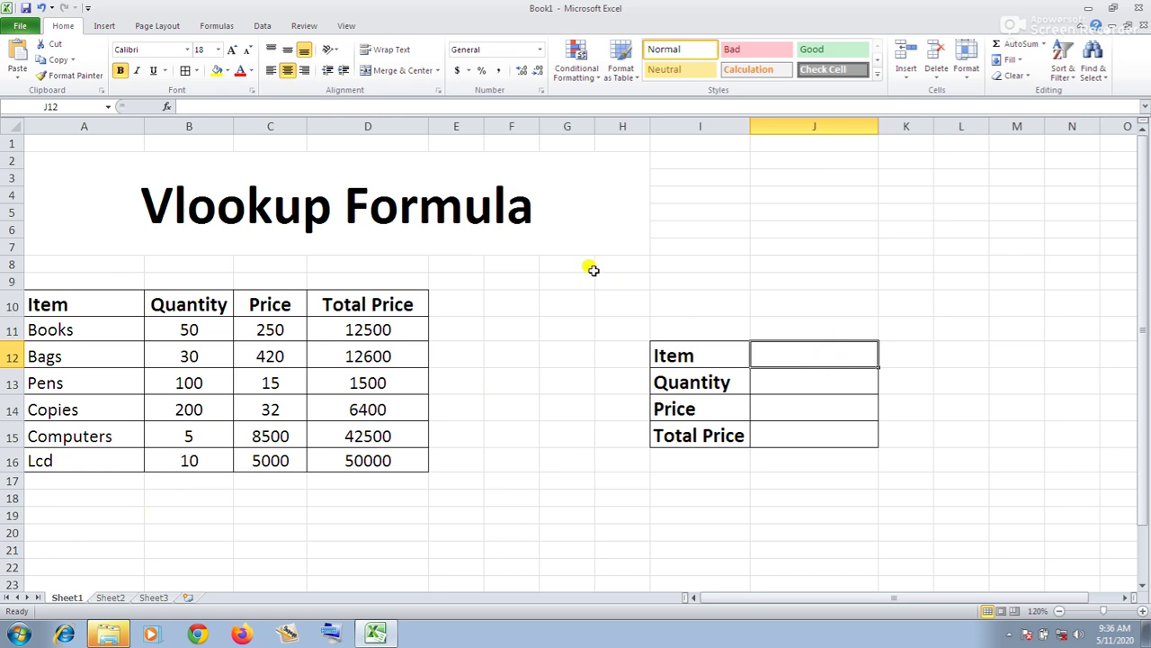
- Start a Data Validation rule on J12 that allows a List
left_click(261, 26)
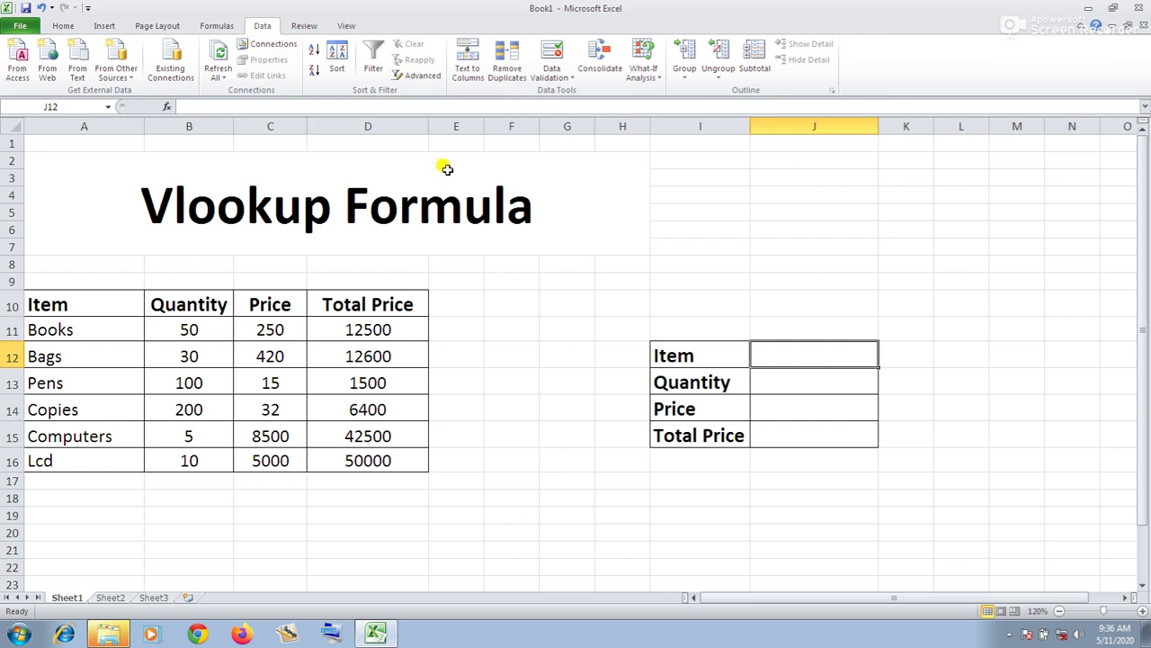
left_click(551, 72)
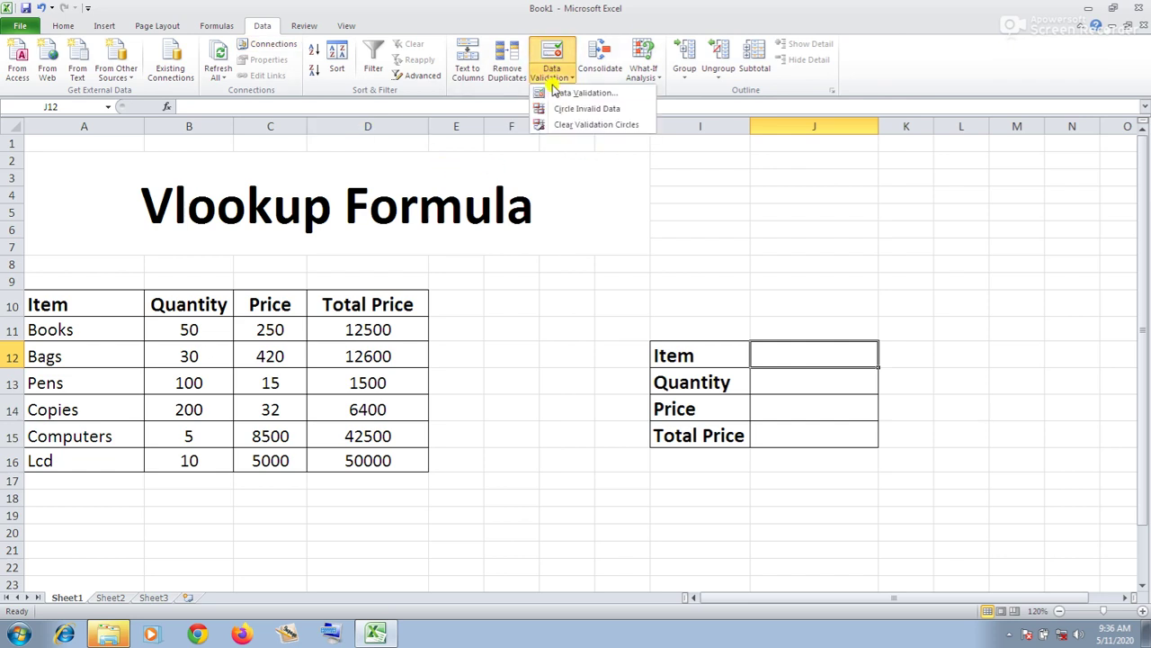
left_click(554, 93)
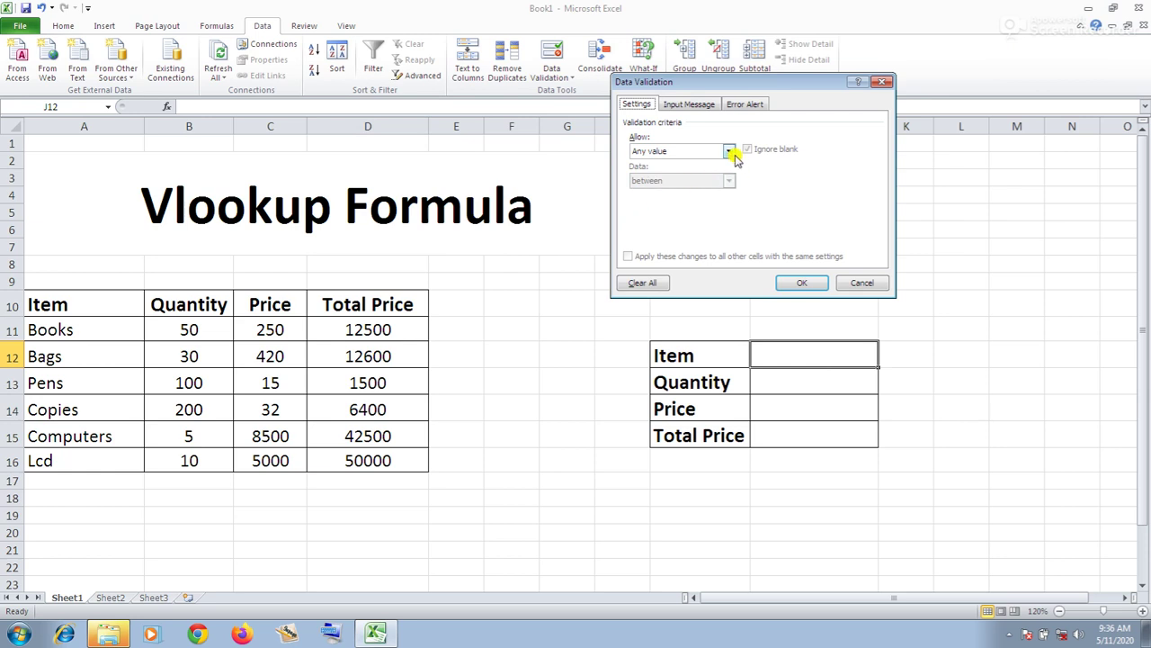
left_click(729, 151)
left_click(698, 191)
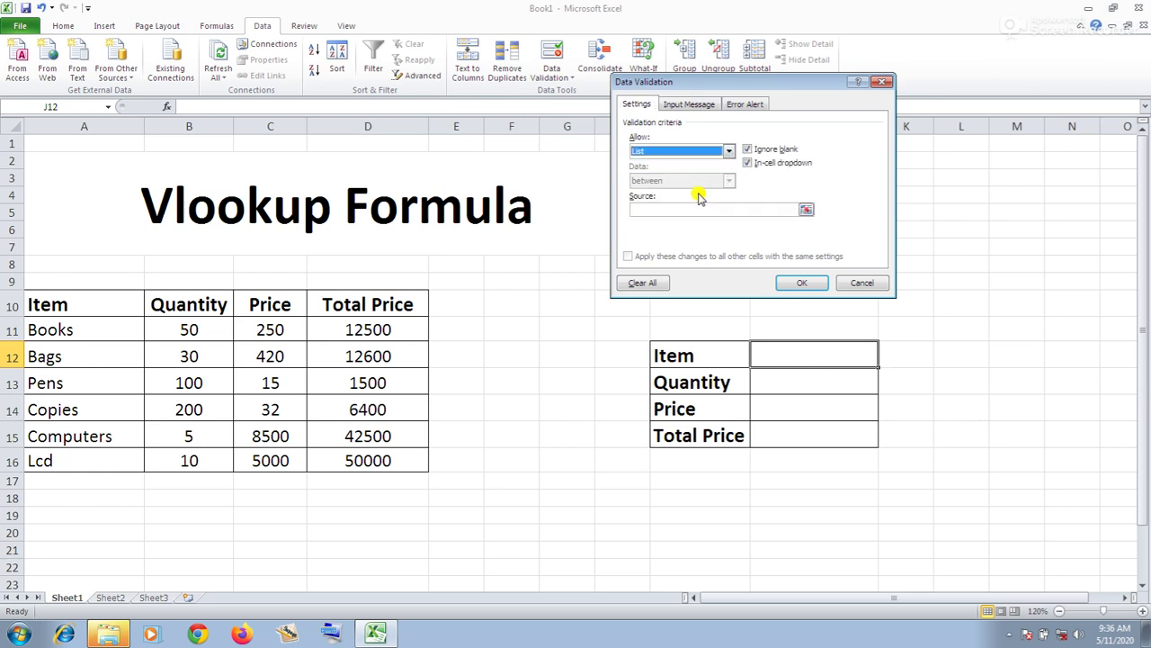
left_click(661, 208)
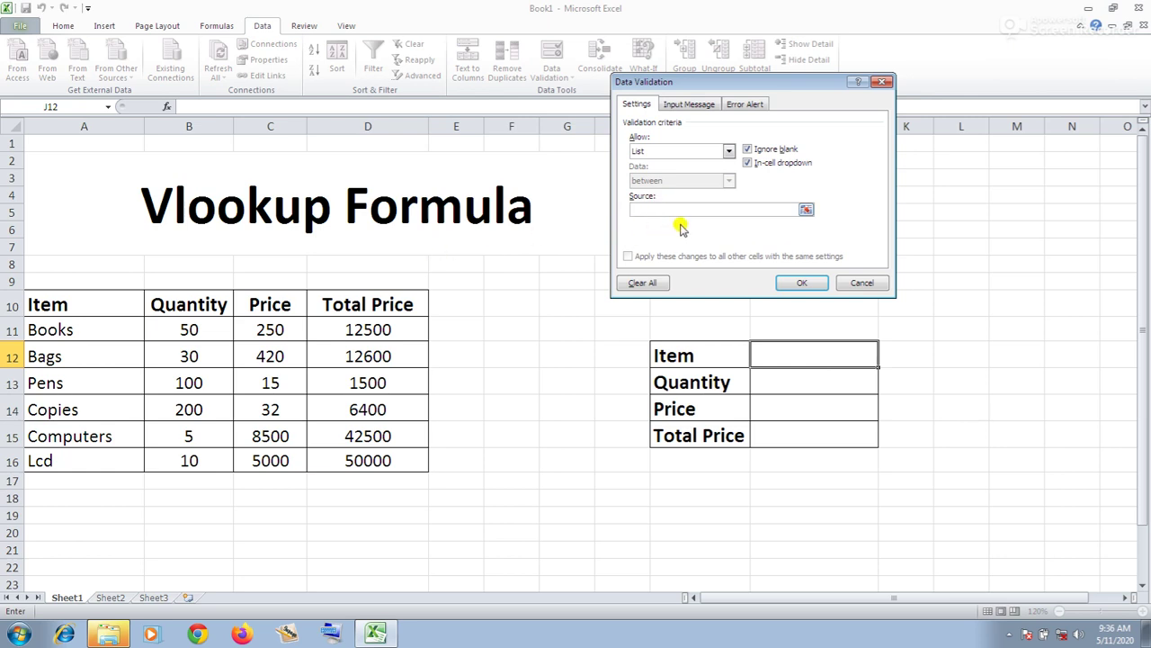
left_click(801, 282)
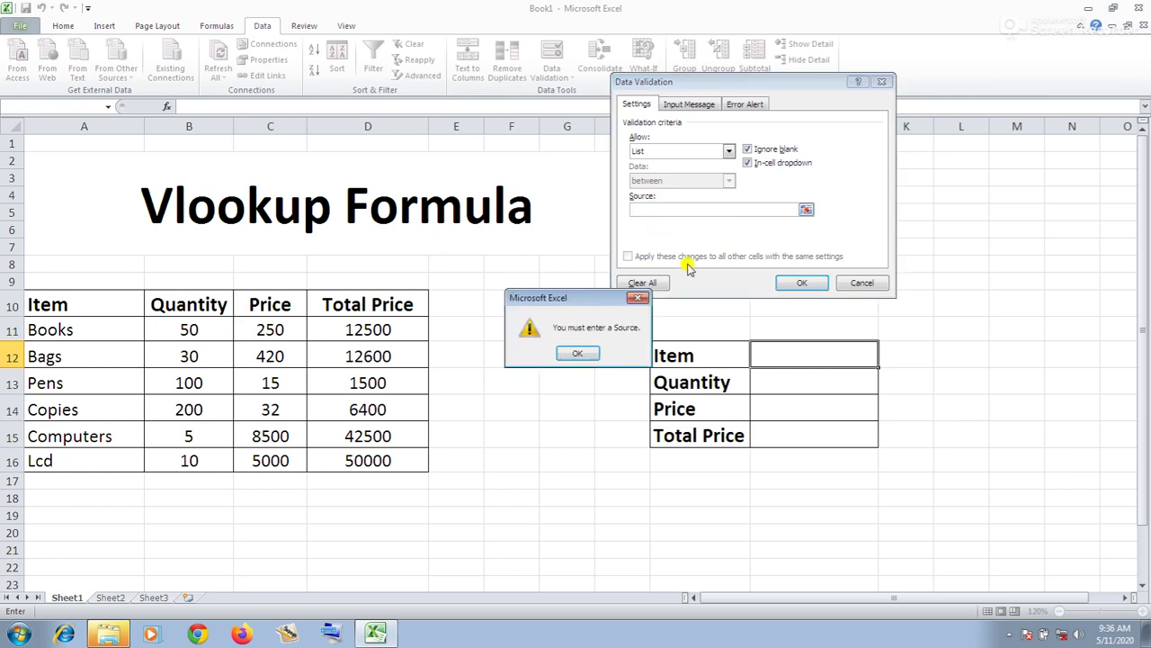
left_click(639, 297)
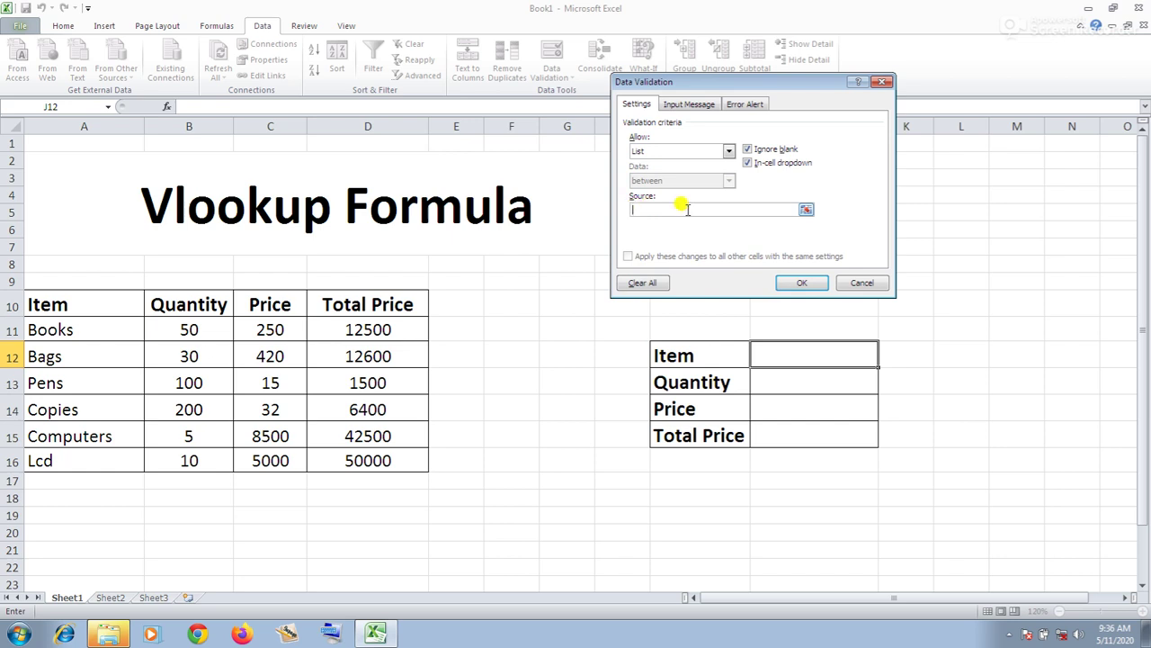
- Use A11:A16 (Books through Lcd) as the list source and confirm the validation
left_click(805, 208)
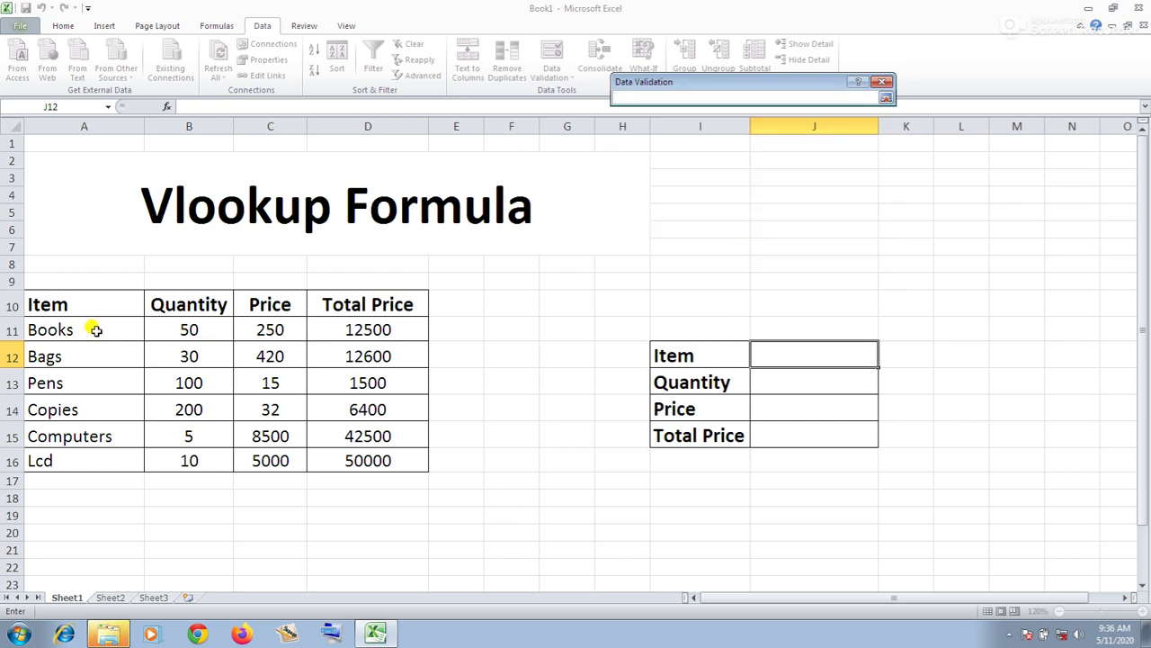
left_click_drag(95, 330, 77, 456)
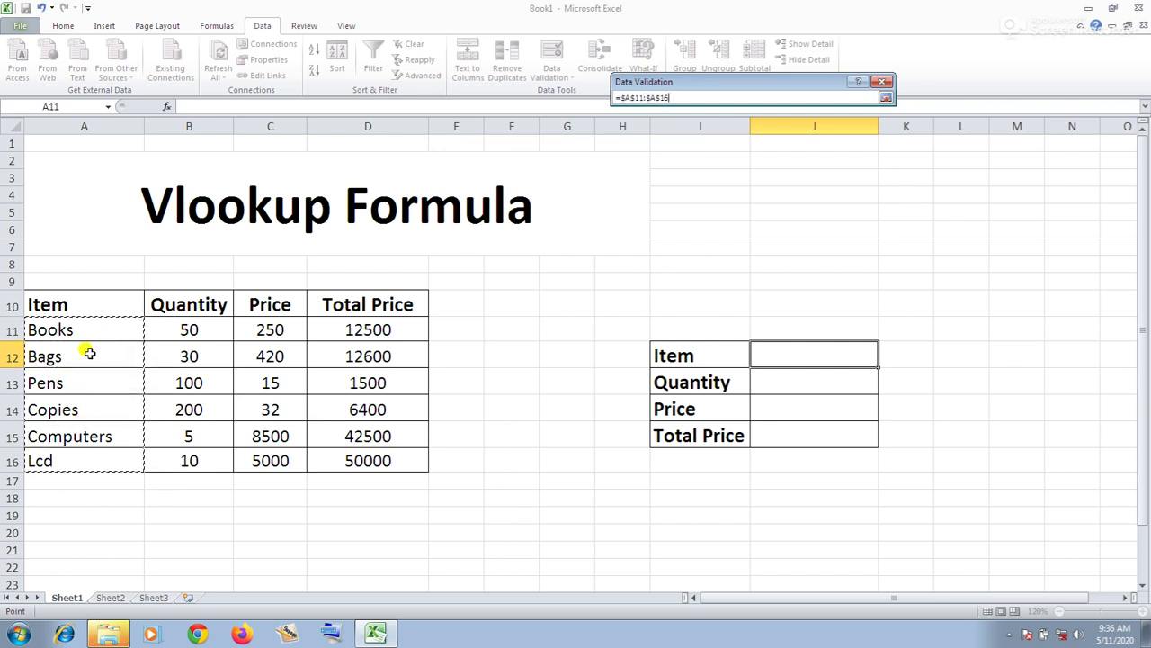
left_click(887, 97)
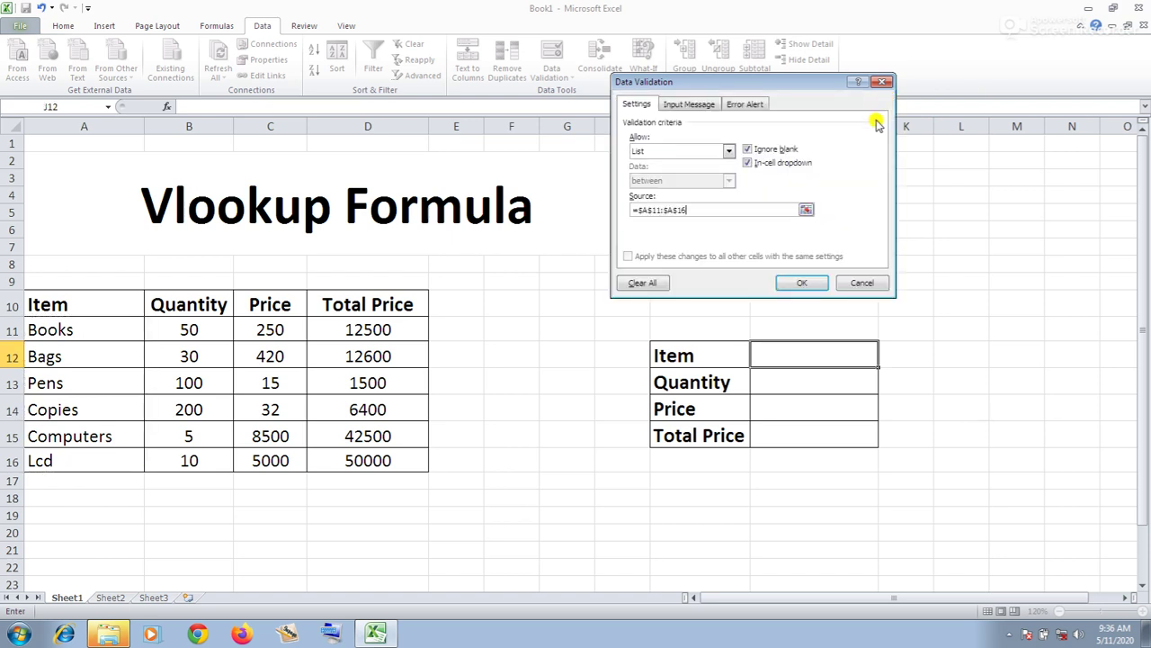
left_click(806, 282)
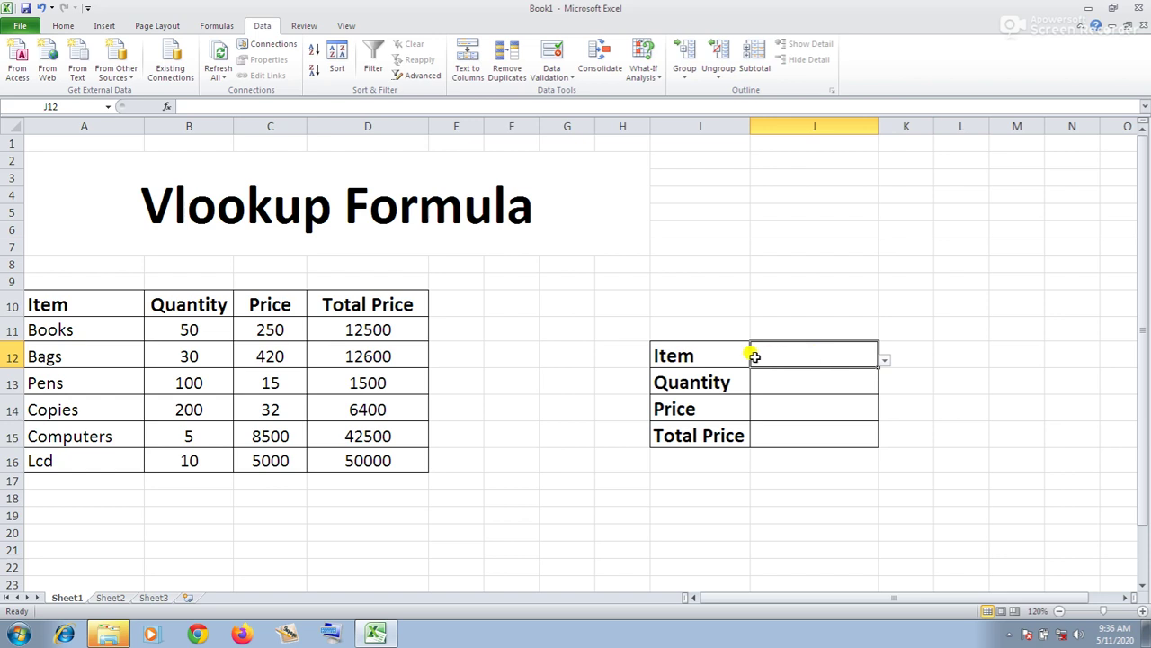
- Check J12's new item dropdown without choosing an item
left_click(885, 364)
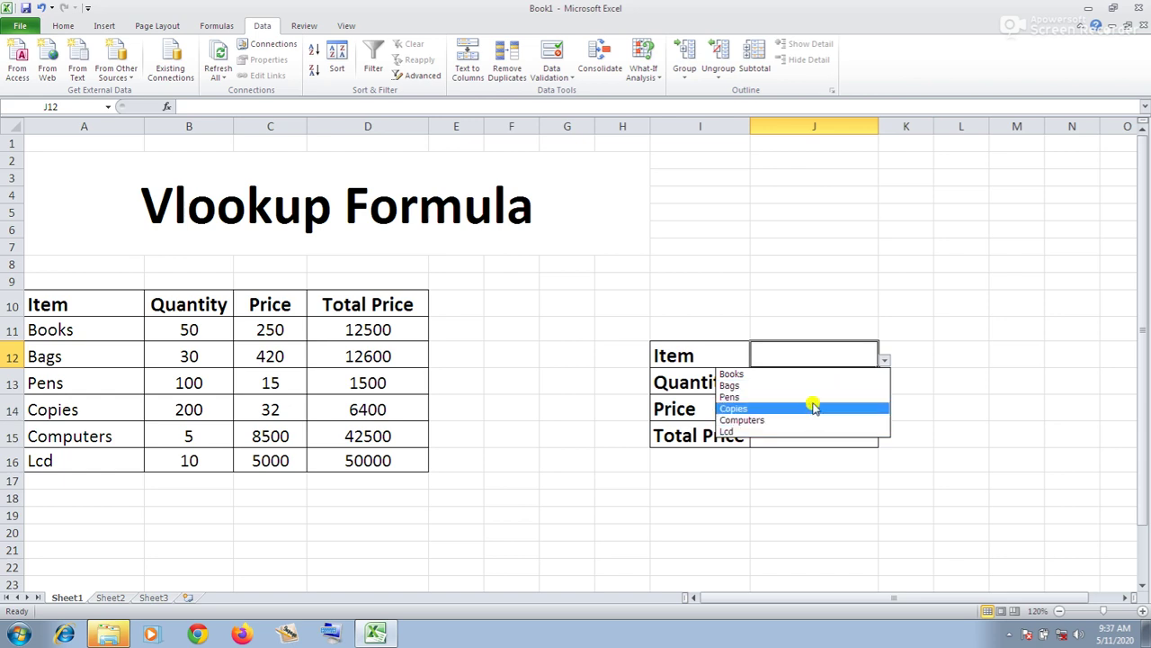
left_click(883, 361)
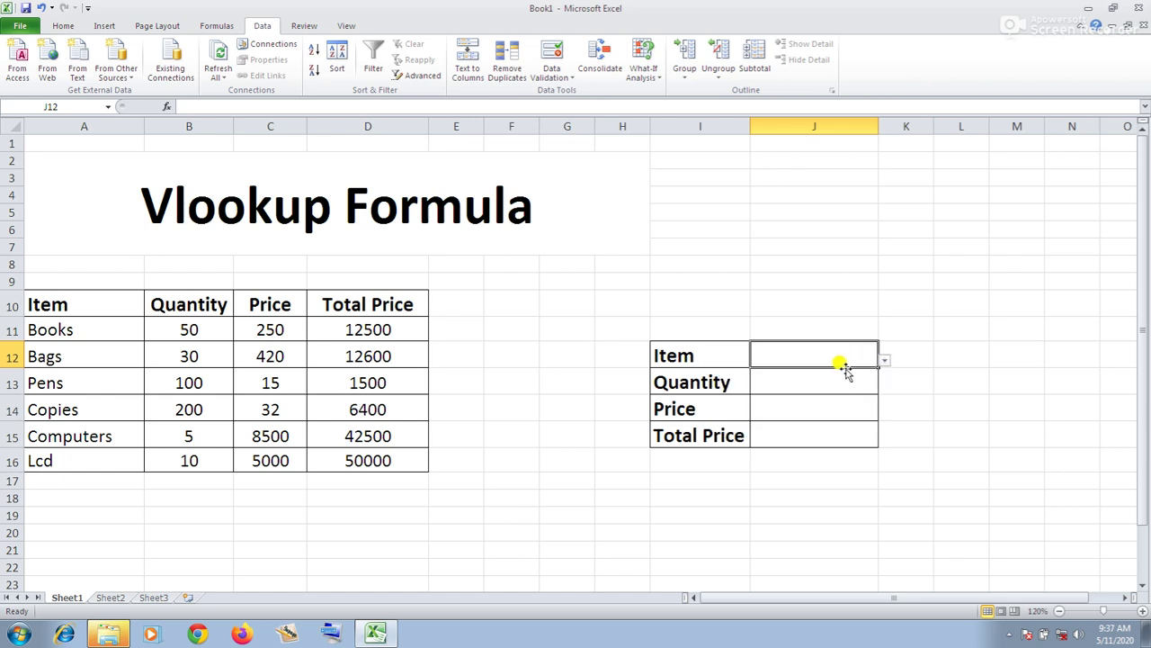
left_click(831, 387)
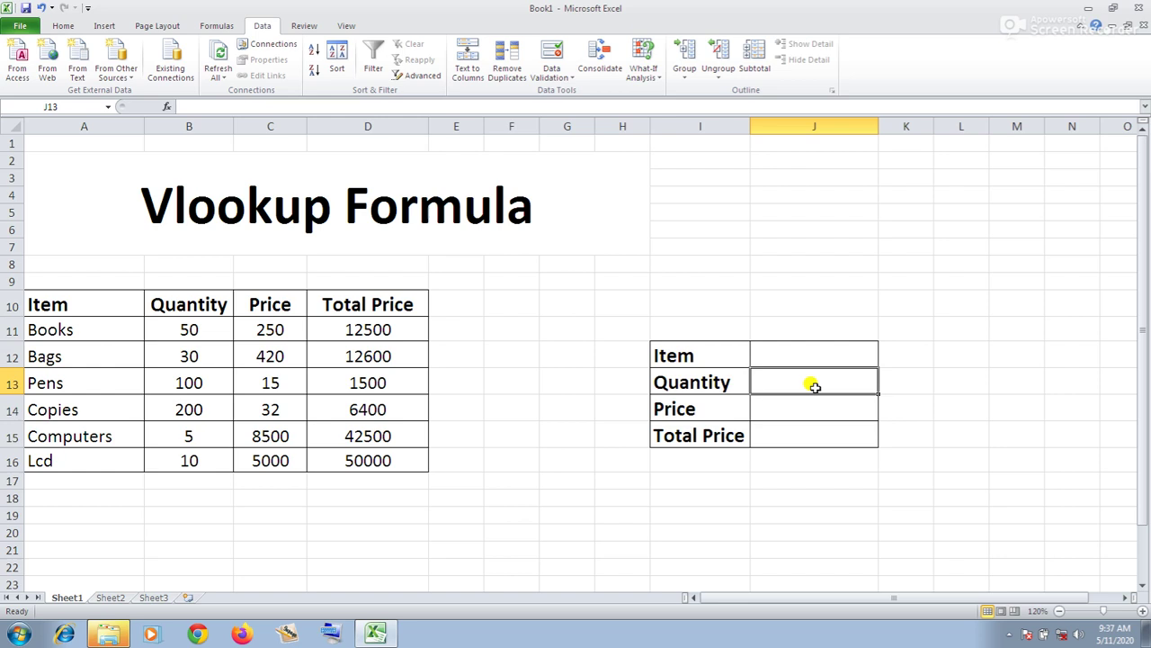
- Enter =VLOOKUP(J12,A10:D16,2) in J13 to return the chosen item's Quantity
type("=v")
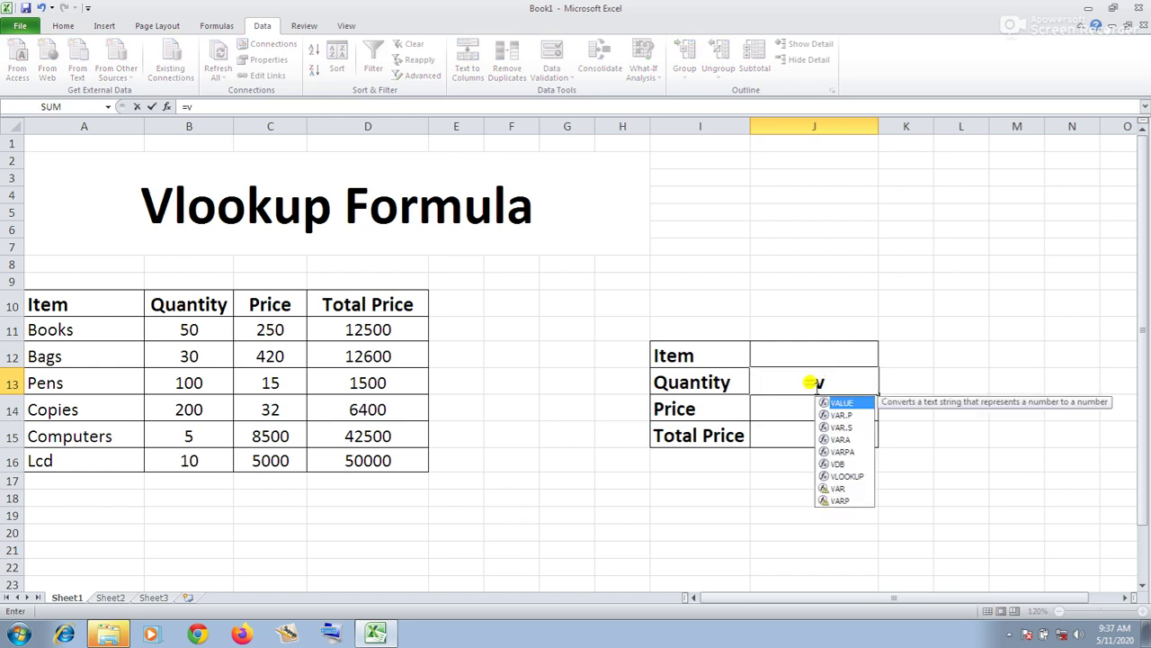
type("lookup")
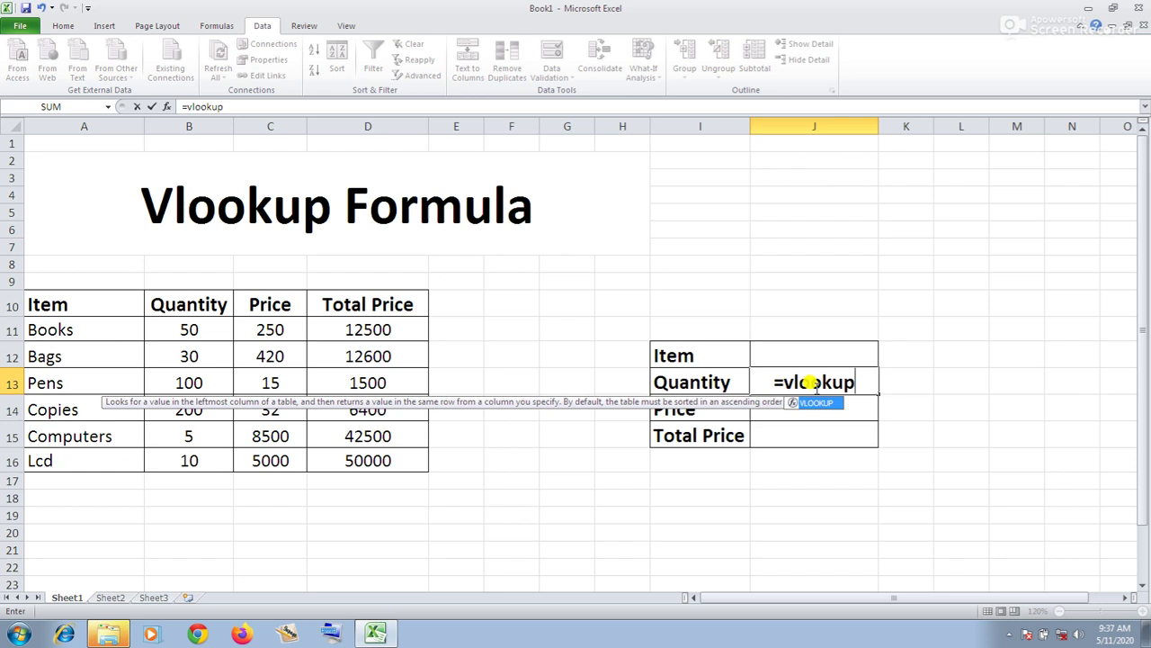
type("(")
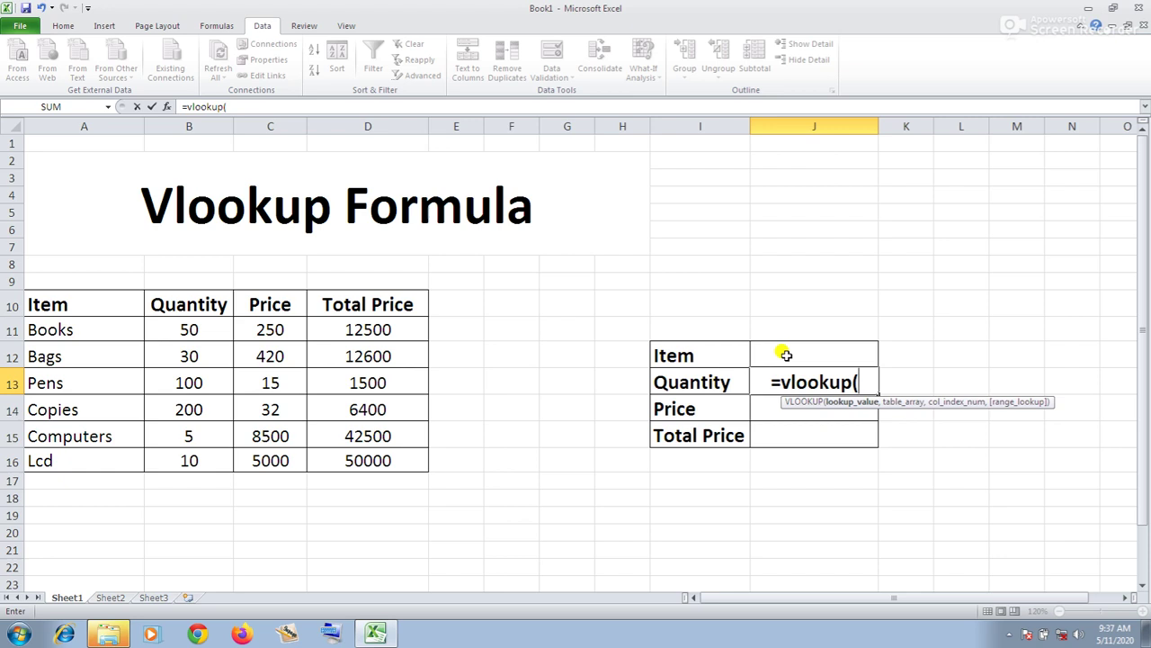
left_click(787, 355)
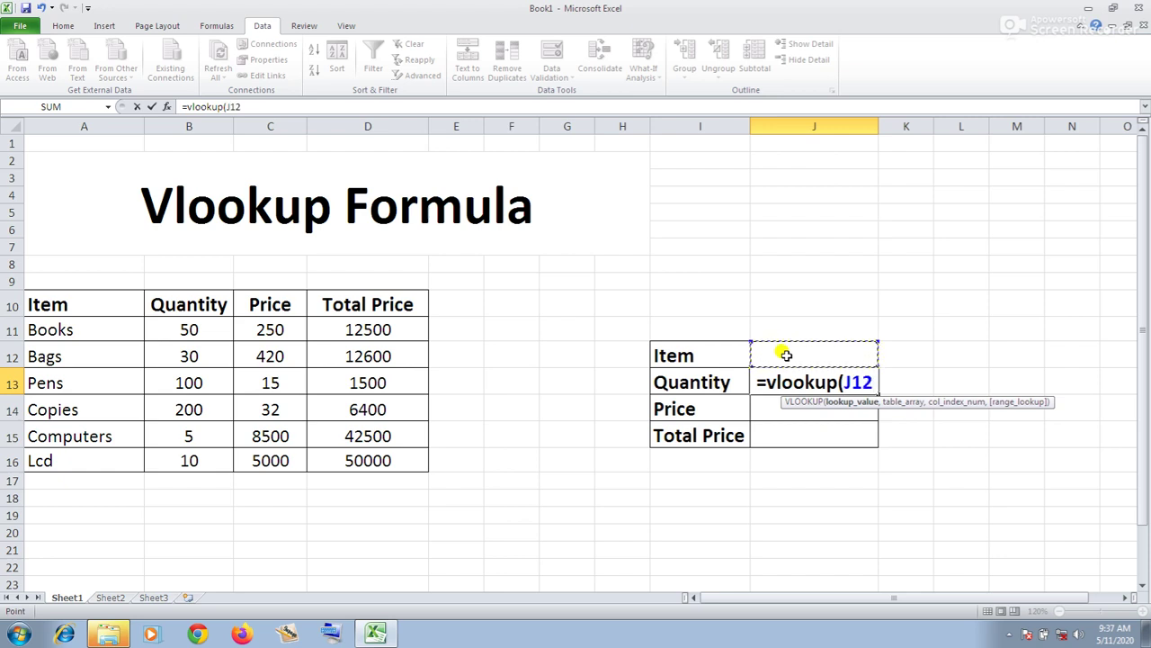
type(",")
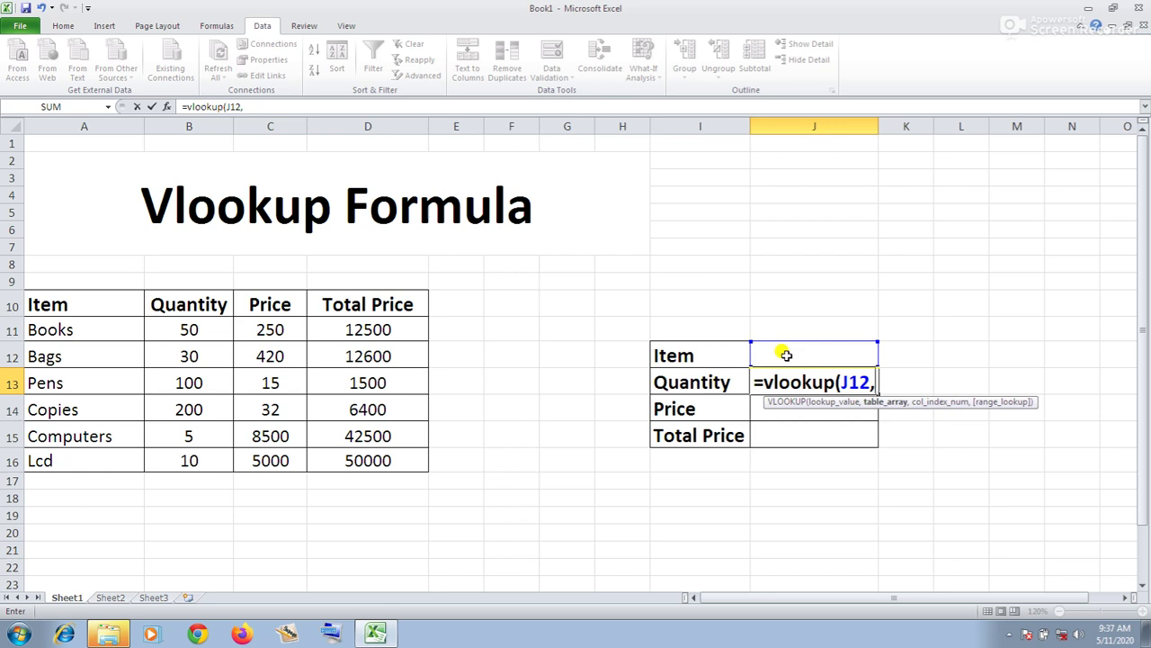
left_click_drag(62, 301, 370, 460)
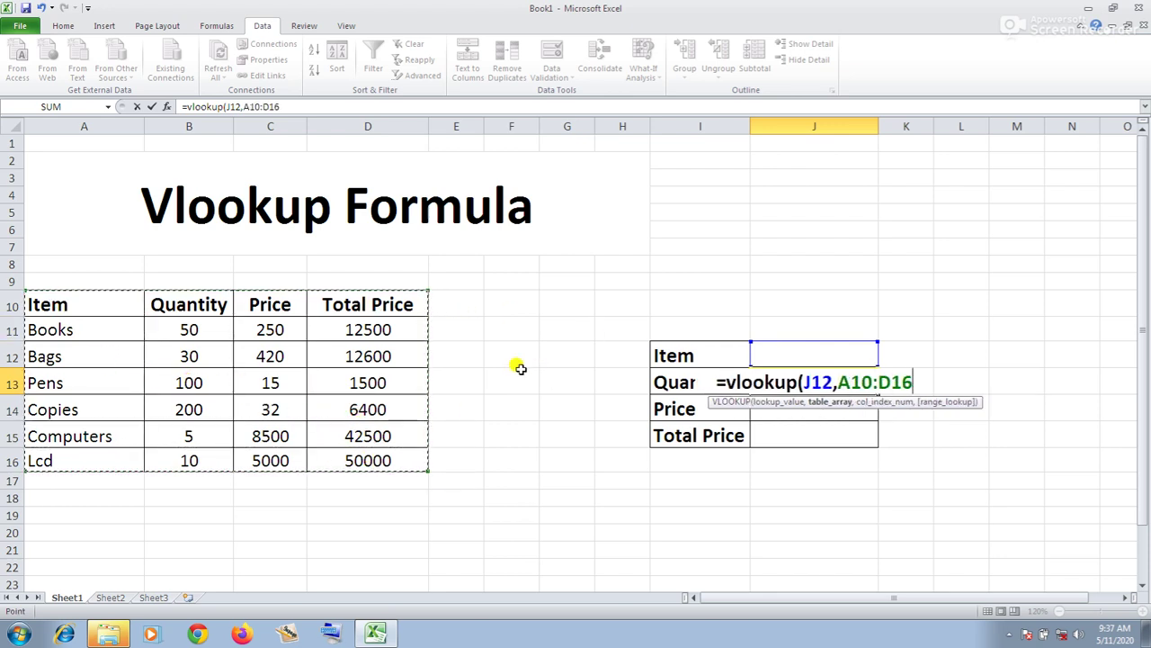
type(",")
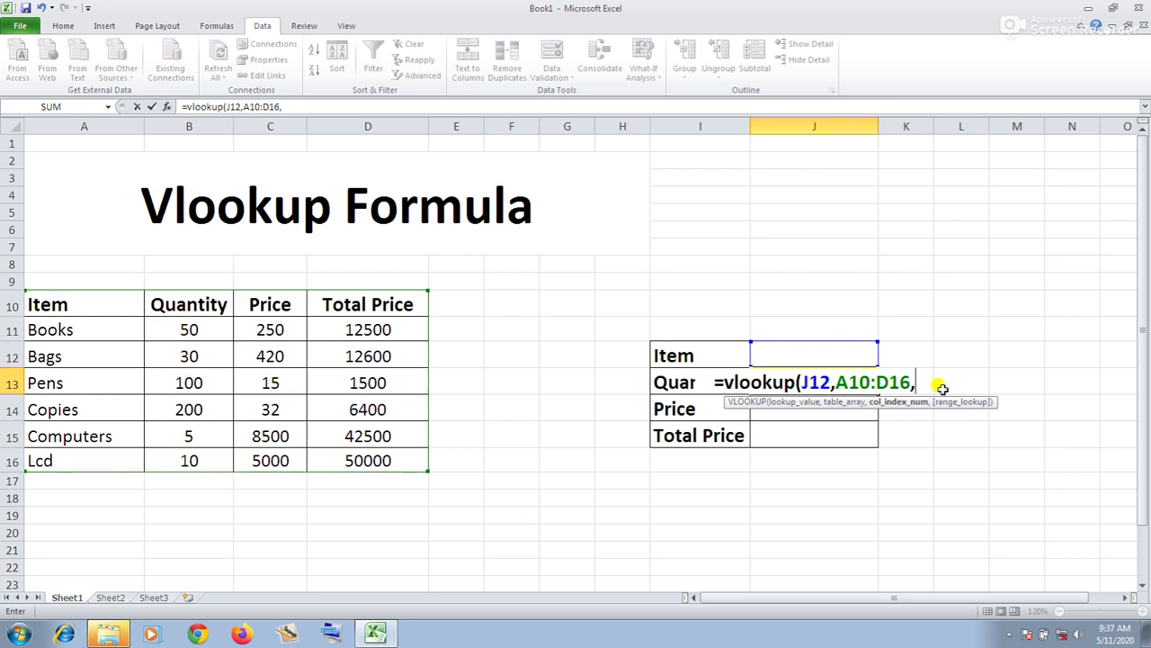
type("2")
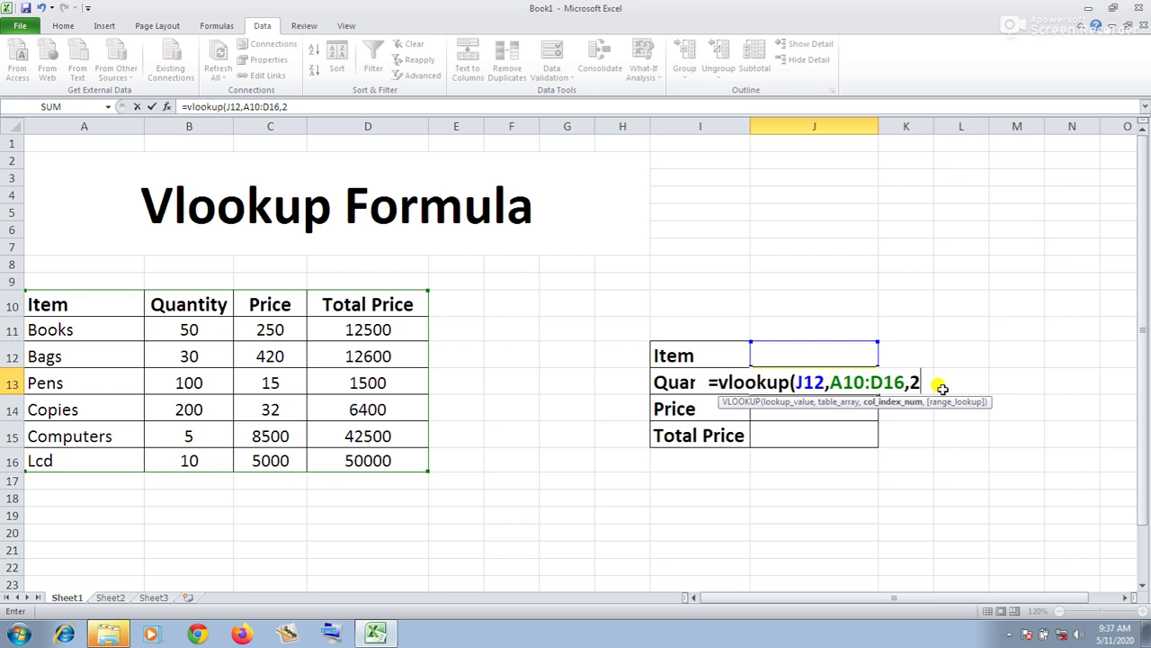
type(")")
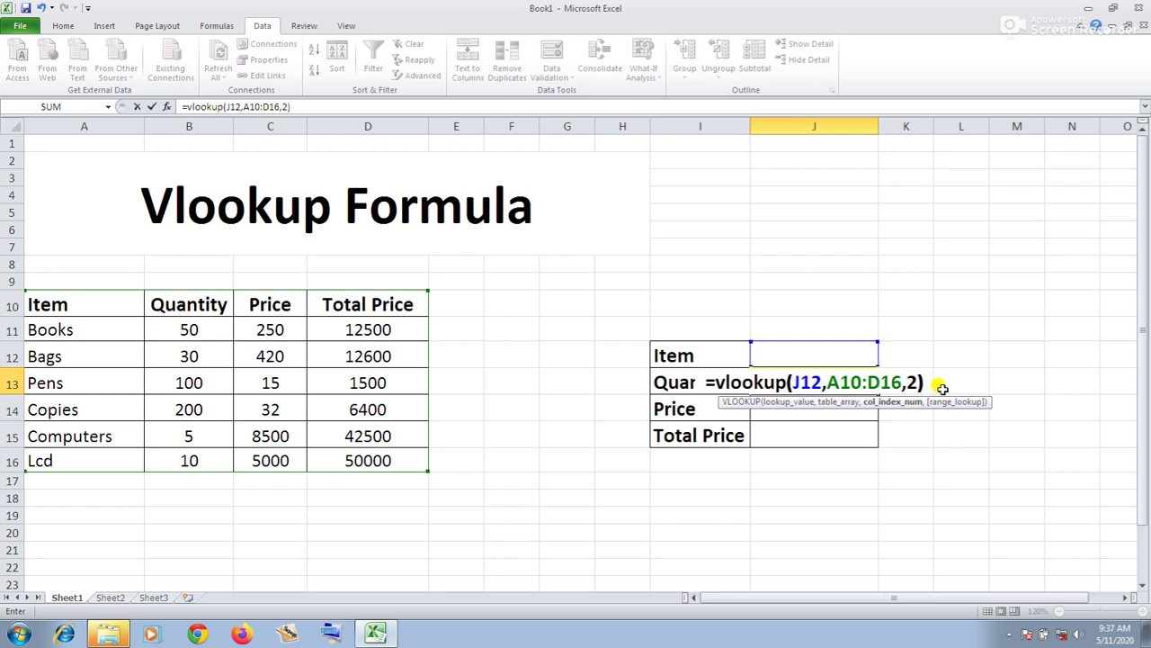
key("Return")
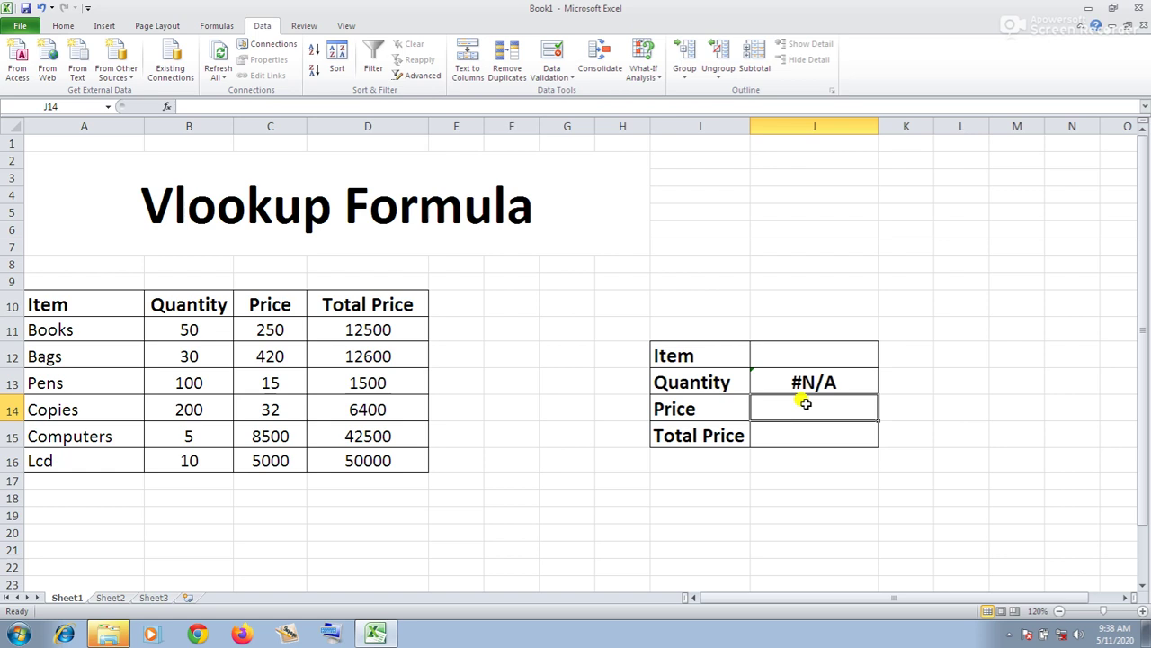
- Enter =VLOOKUP(J12,A10:D16,3) in J14 to return the chosen item's Price
type("=v")
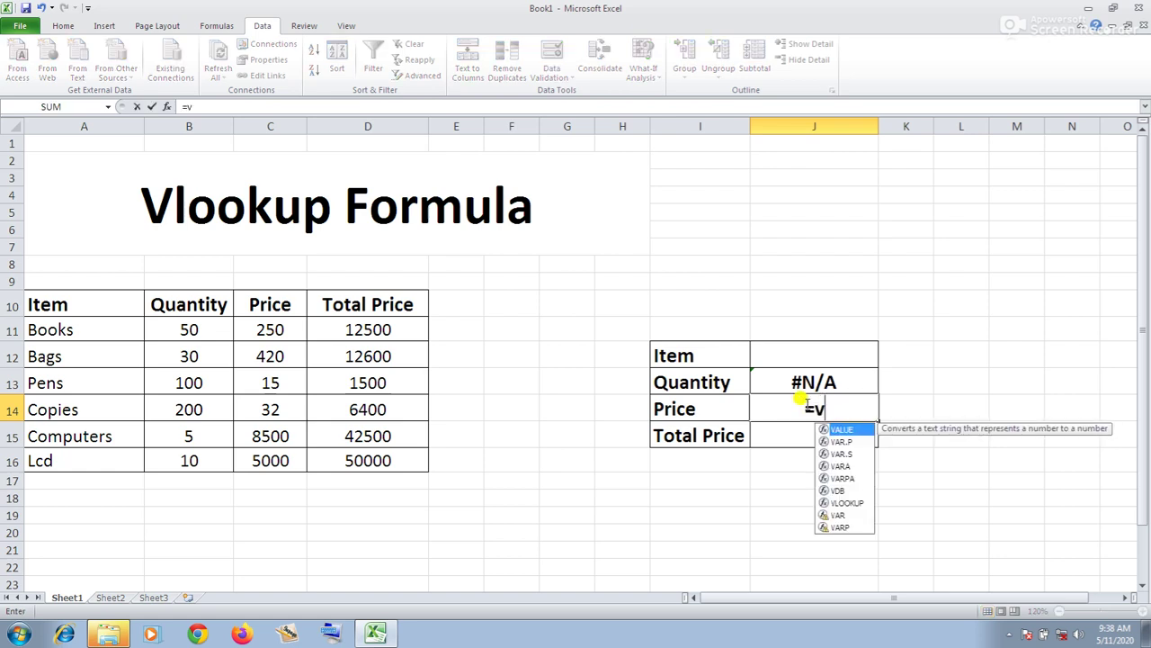
type("lookup")
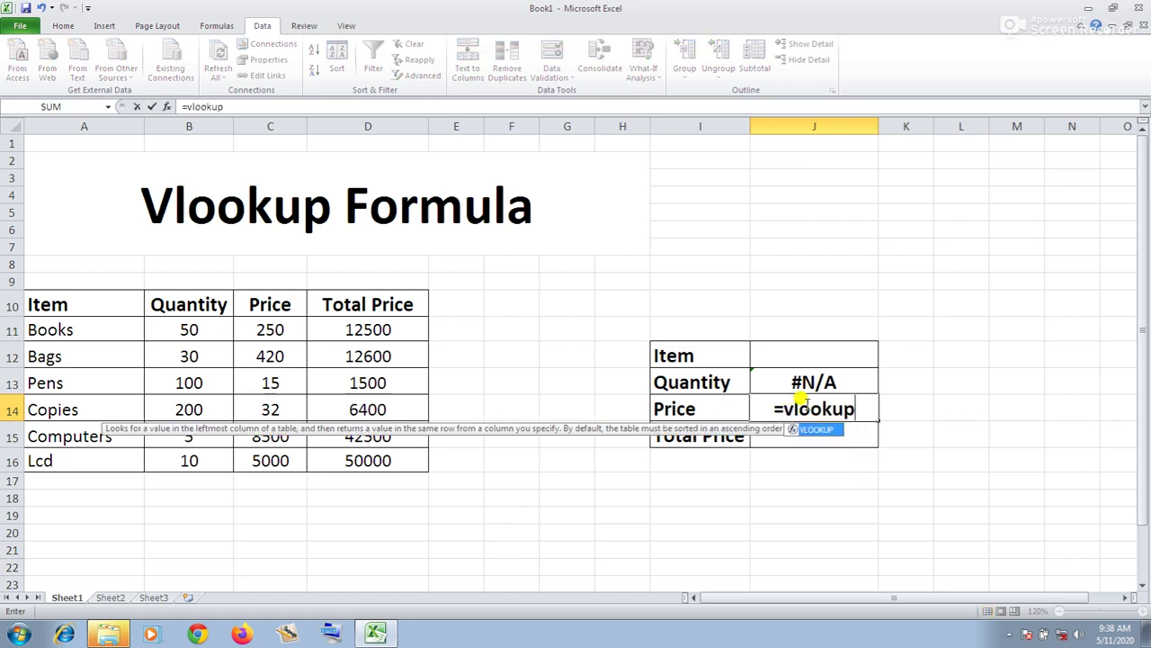
type("(")
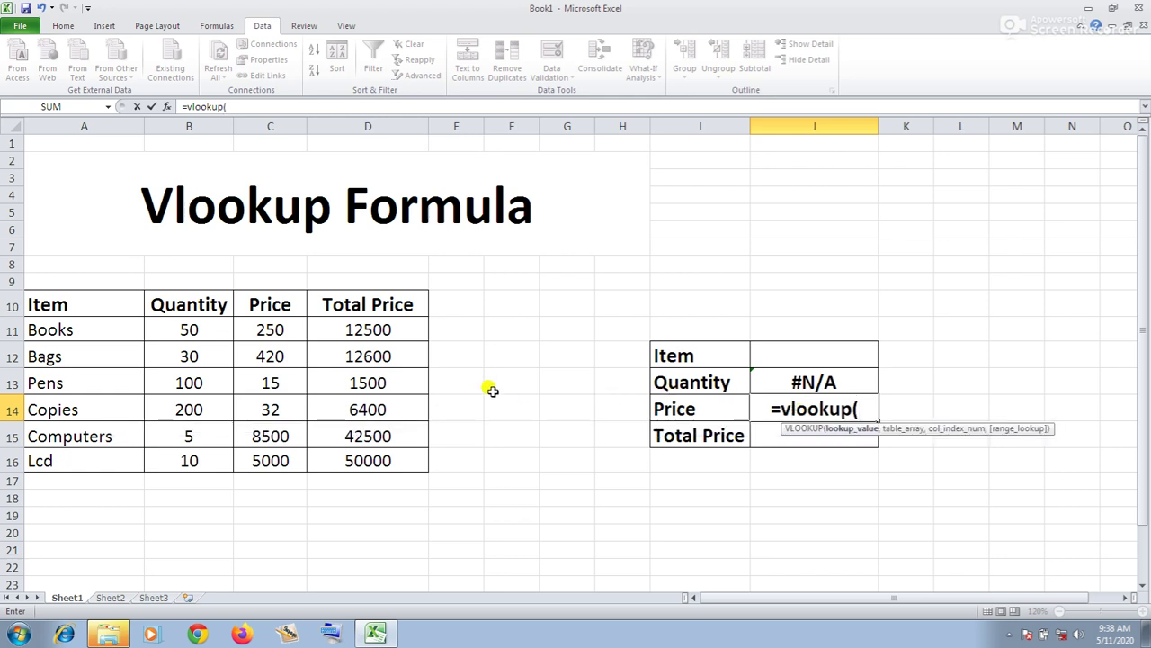
left_click(816, 354)
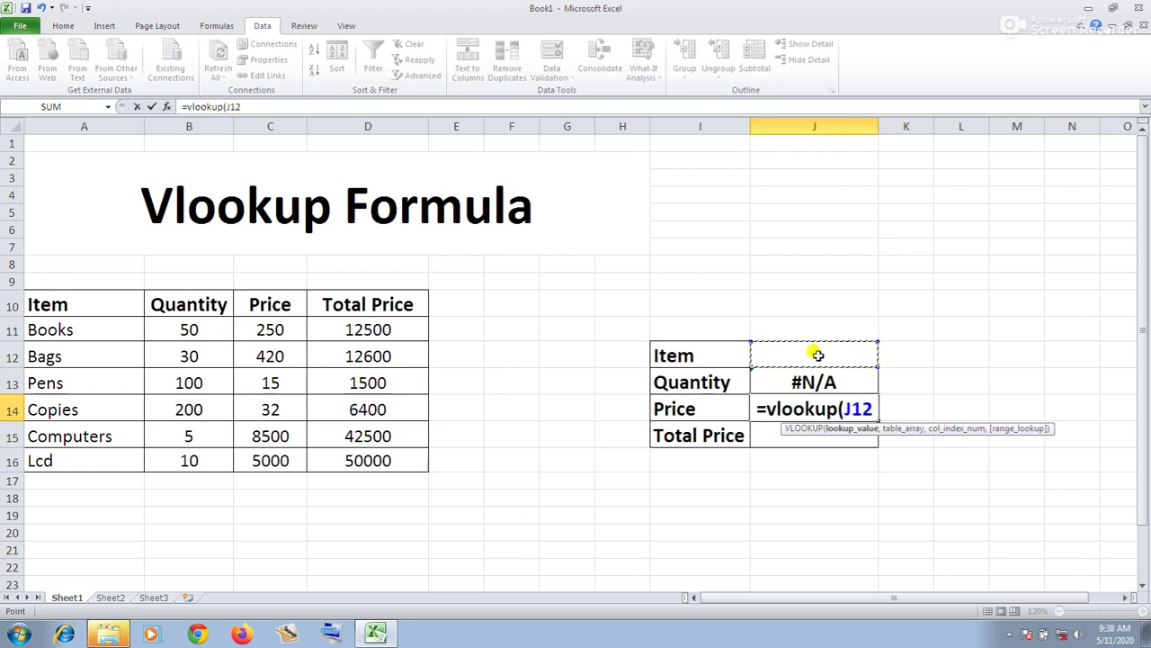
type(",")
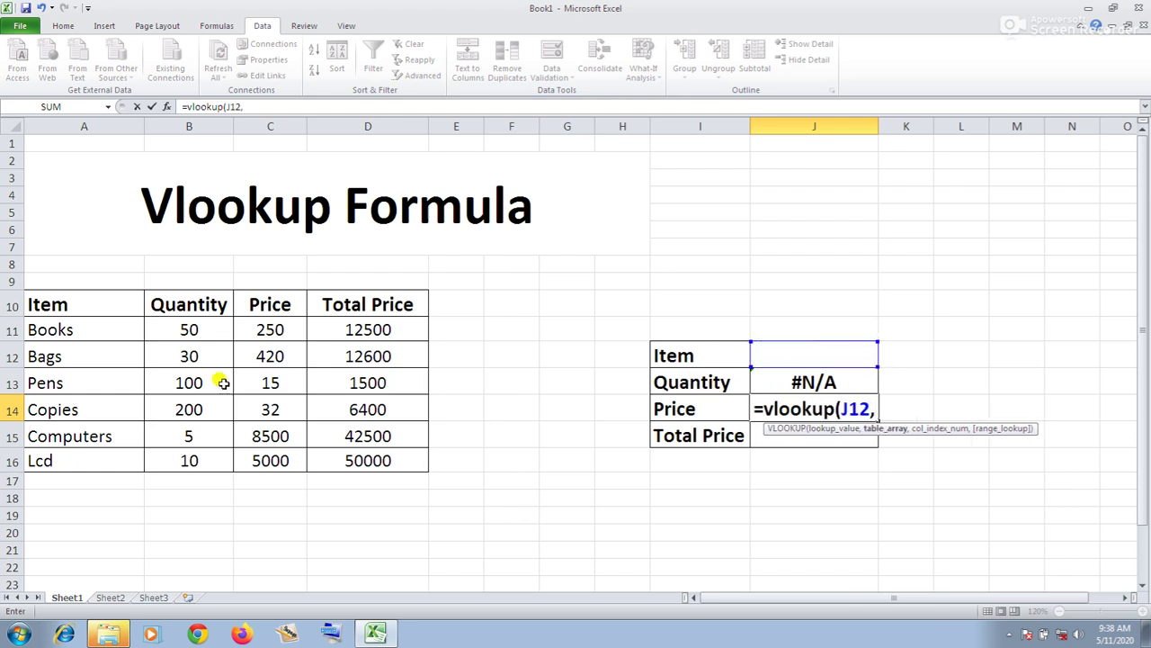
mouse_move(47, 295)
left_mouse_down()
mouse_move(129, 360)
mouse_move(368, 459)
left_mouse_up()
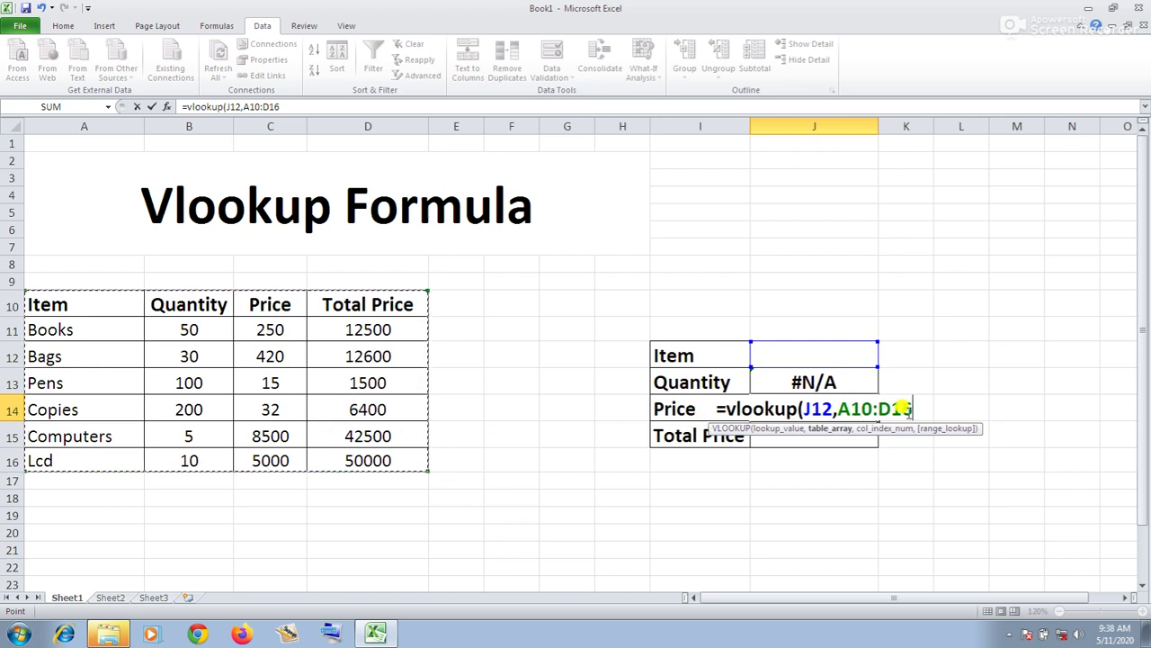
type(",")
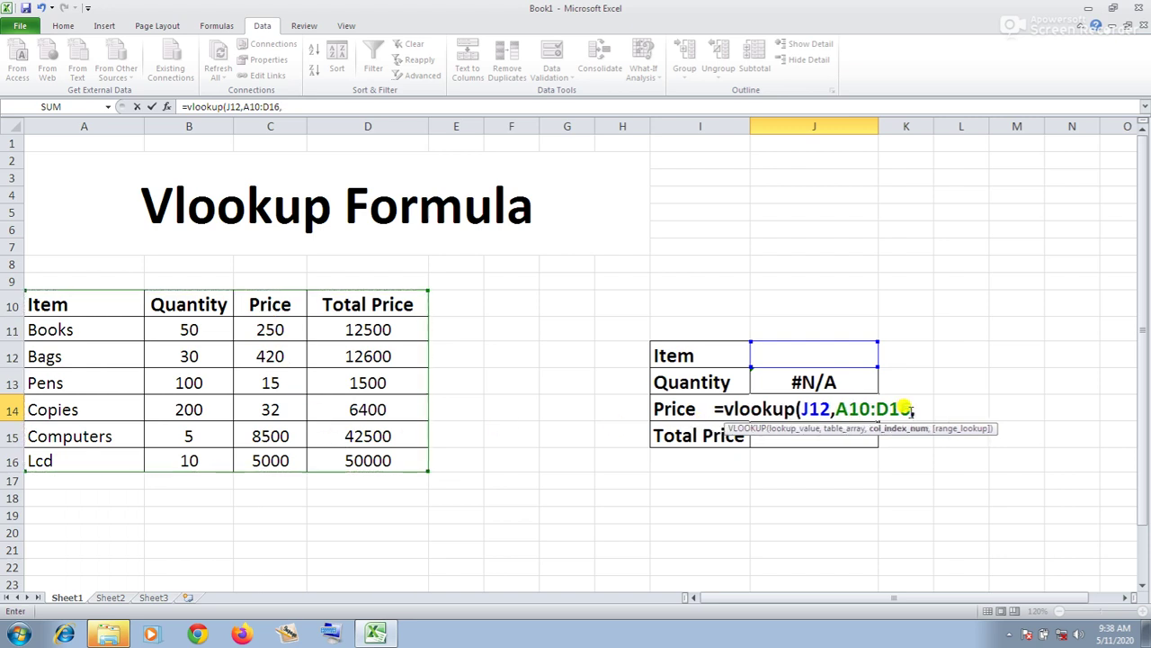
type("3)")
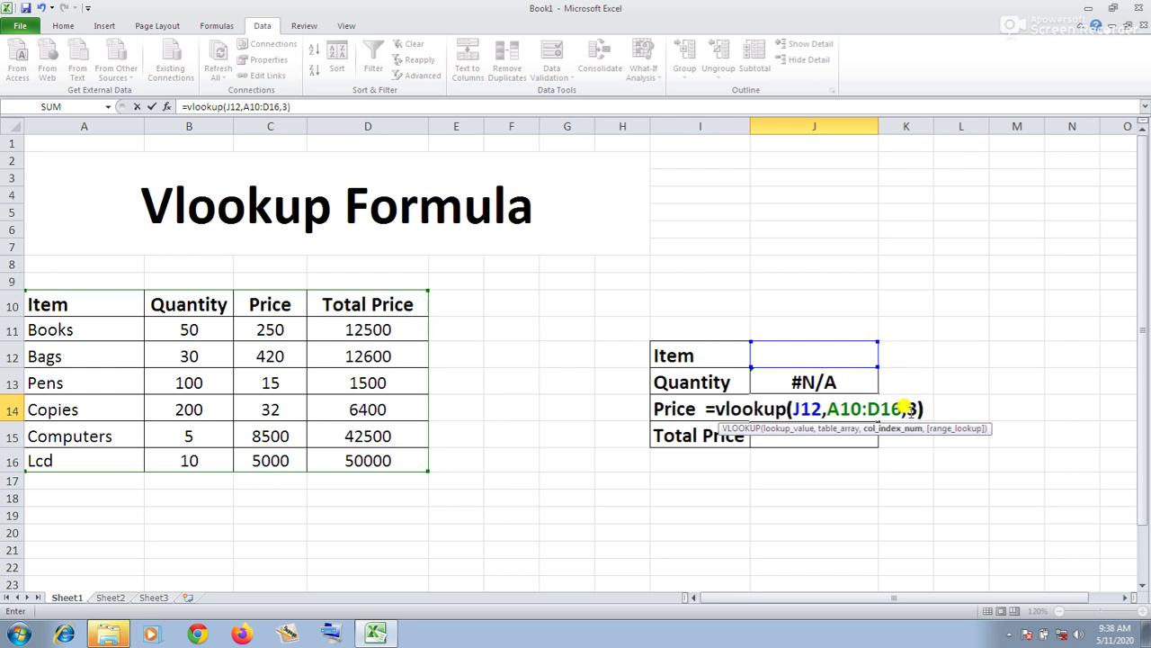
key("Return")
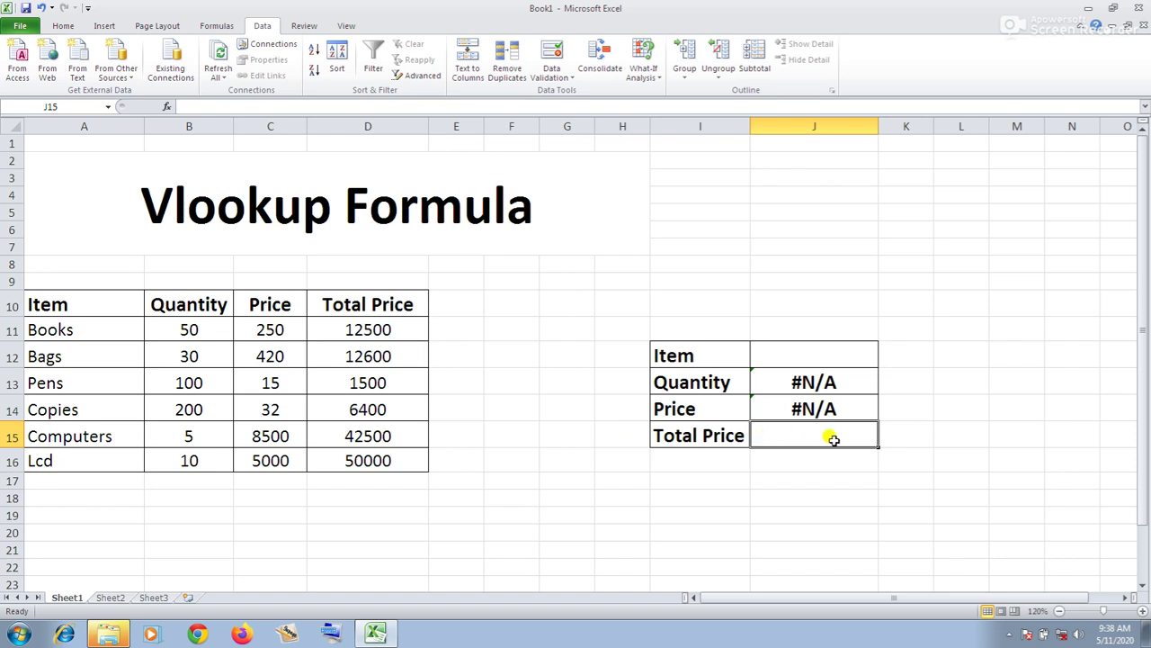
- Enter =VLOOKUP(J12,A10:D16,4) in J15 to return the chosen item's Total Price
type("=")
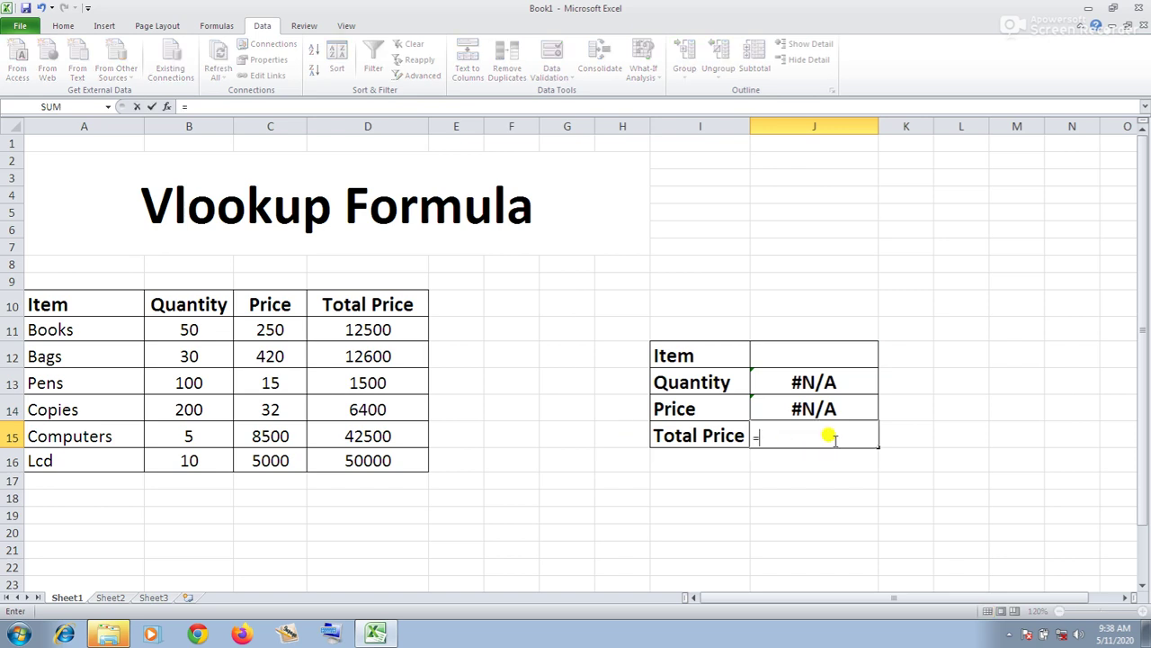
type("vlooku")
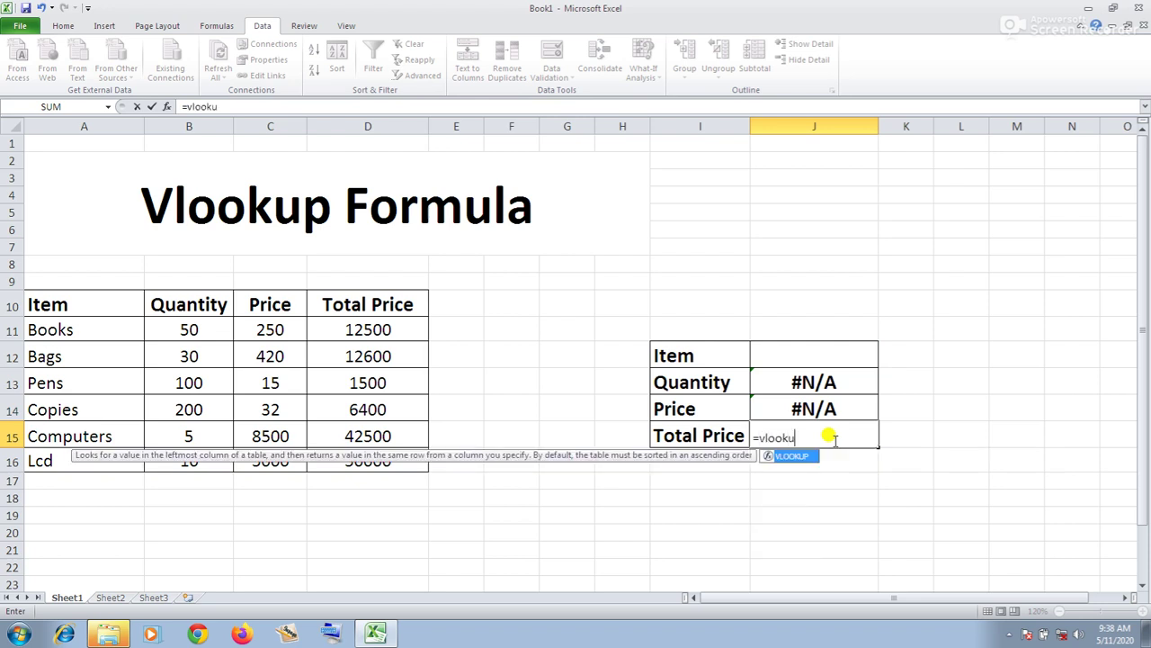
type("p(")
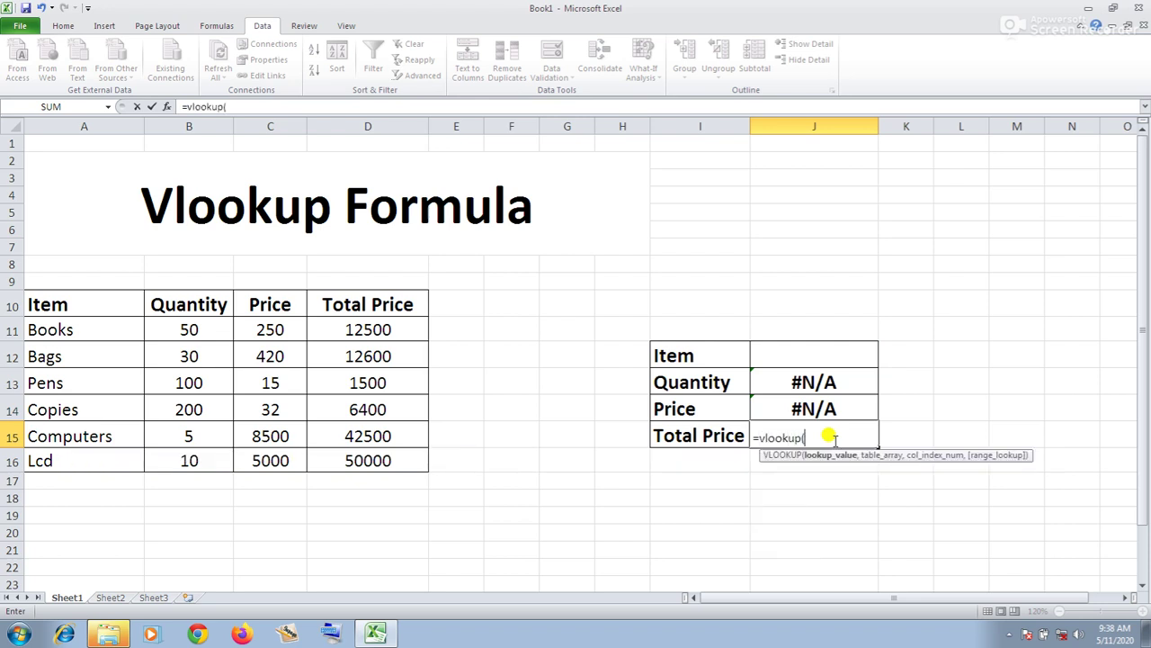
left_click(814, 353)
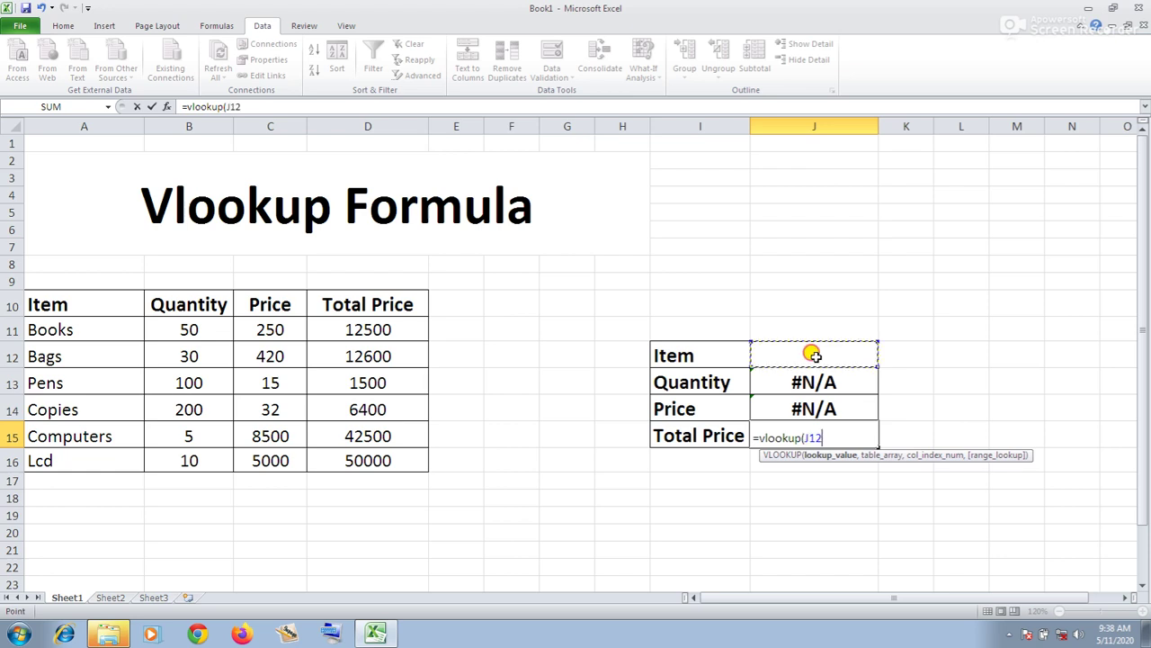
type(",")
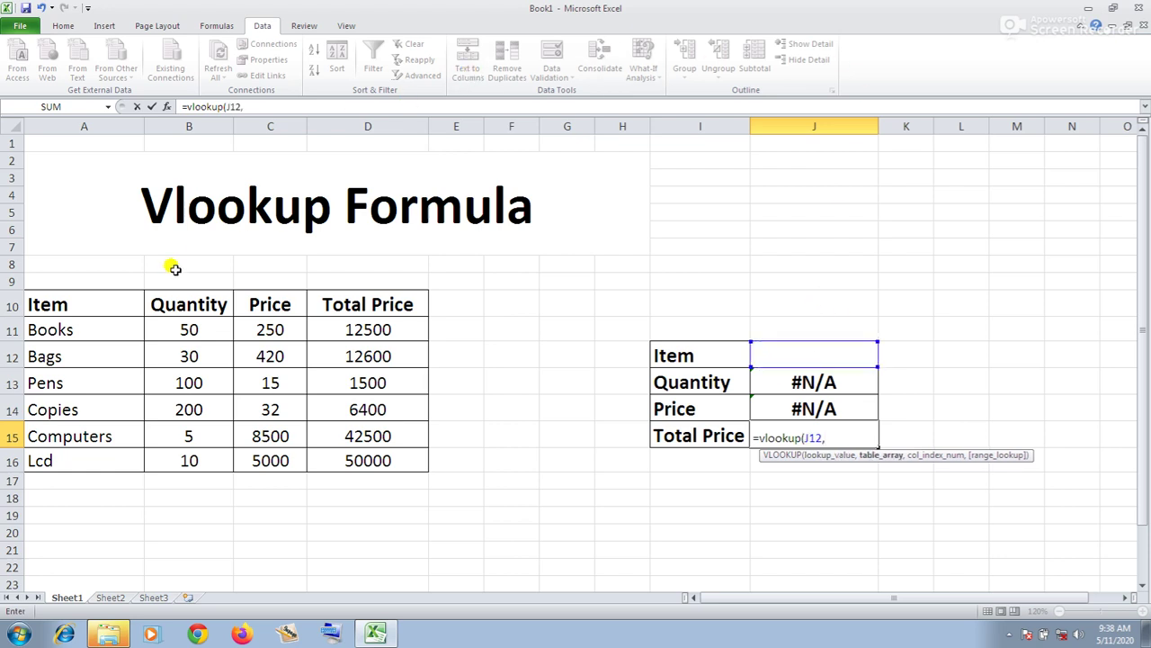
left_click_drag(76, 310, 355, 454)
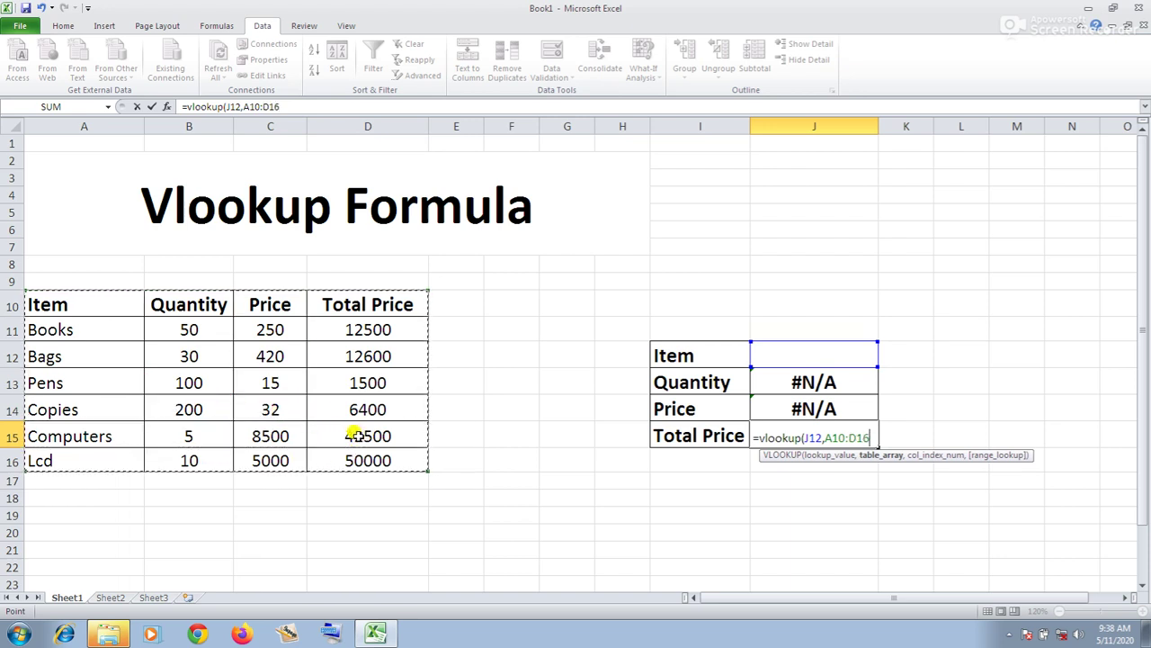
type(",4")
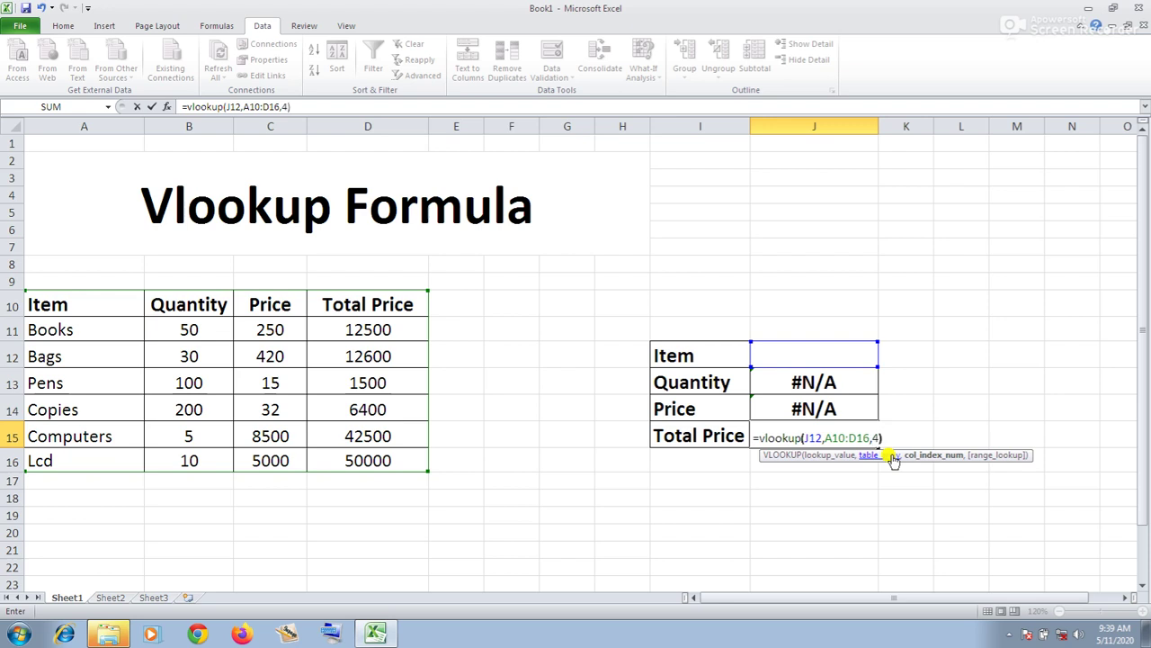
key("Return")
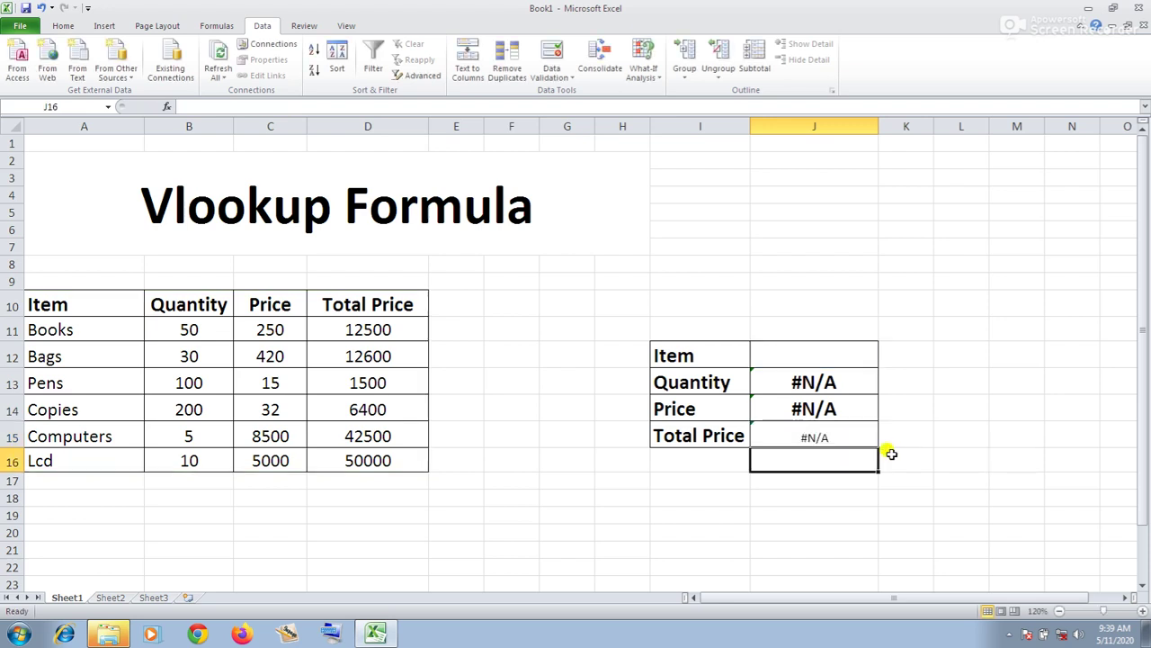
- Enlarge J15's Total Price result to 20 point and make it bold
left_click(788, 436)
left_click(63, 25)
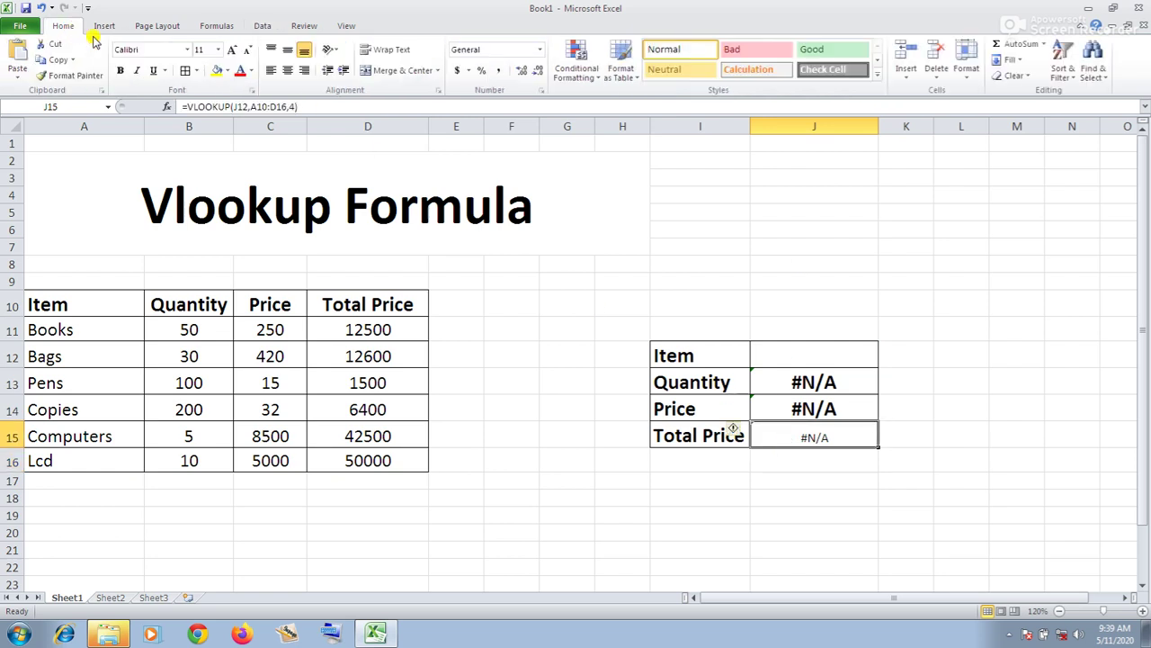
left_click(232, 52)
left_click(232, 52)
left_click(232, 52)
left_click(232, 52)
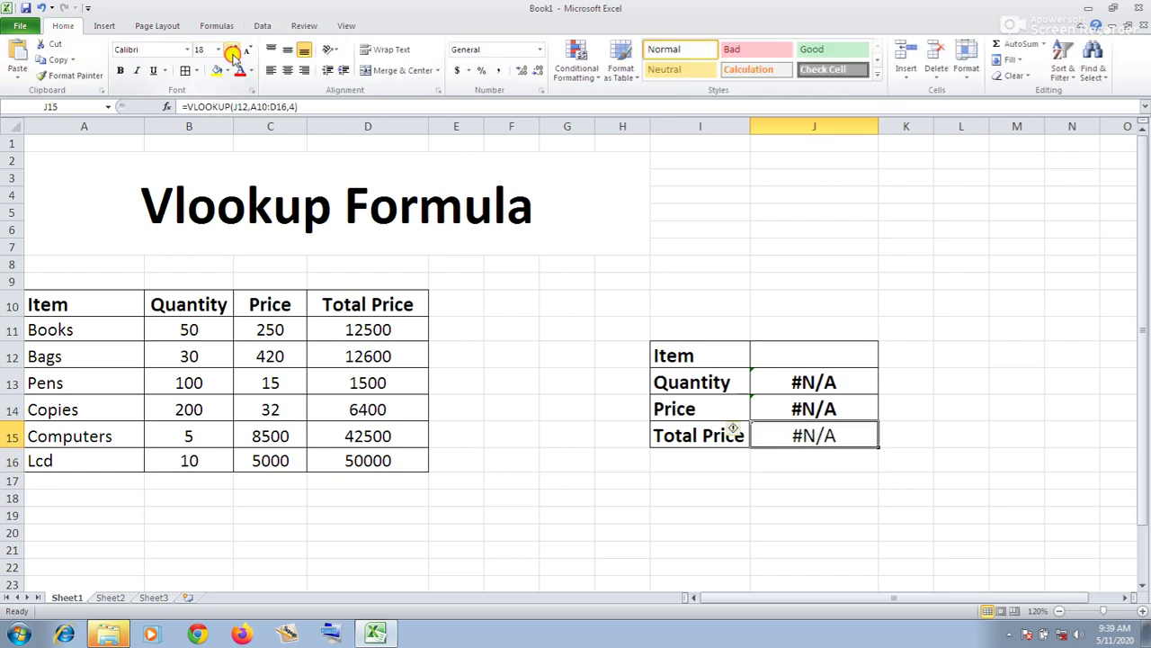
left_click(233, 52)
left_click(120, 70)
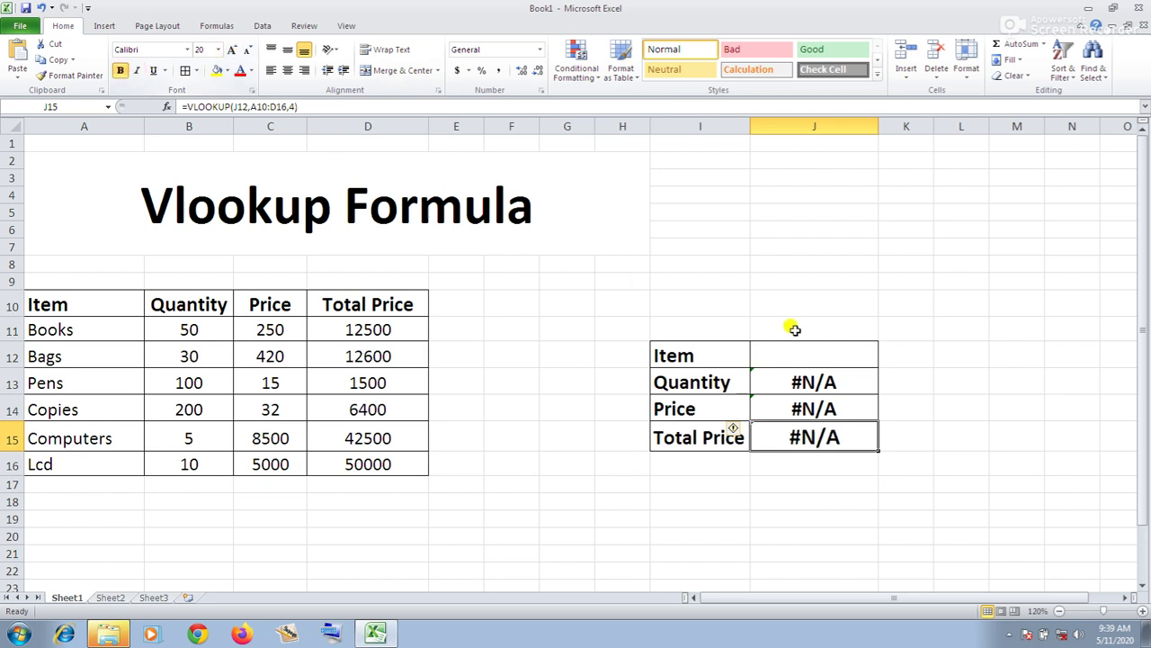
left_click(817, 353)
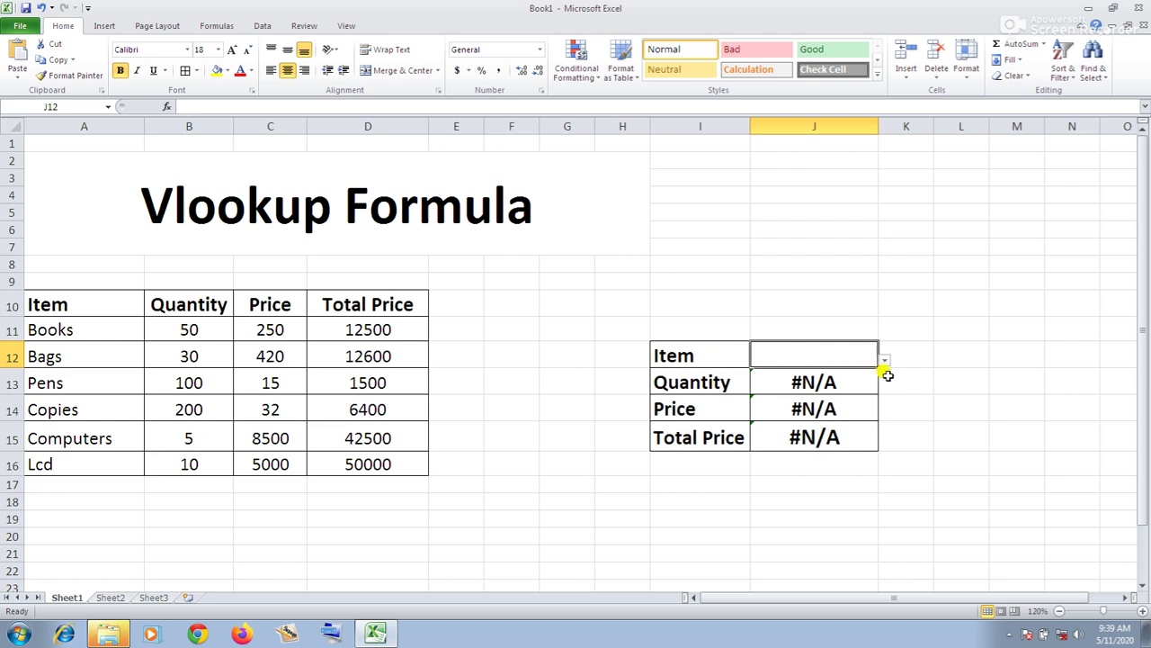
- Pick Bags, then Pens, in J12's dropdown so the lookups show 100, 15 and 1500
left_click(884, 363)
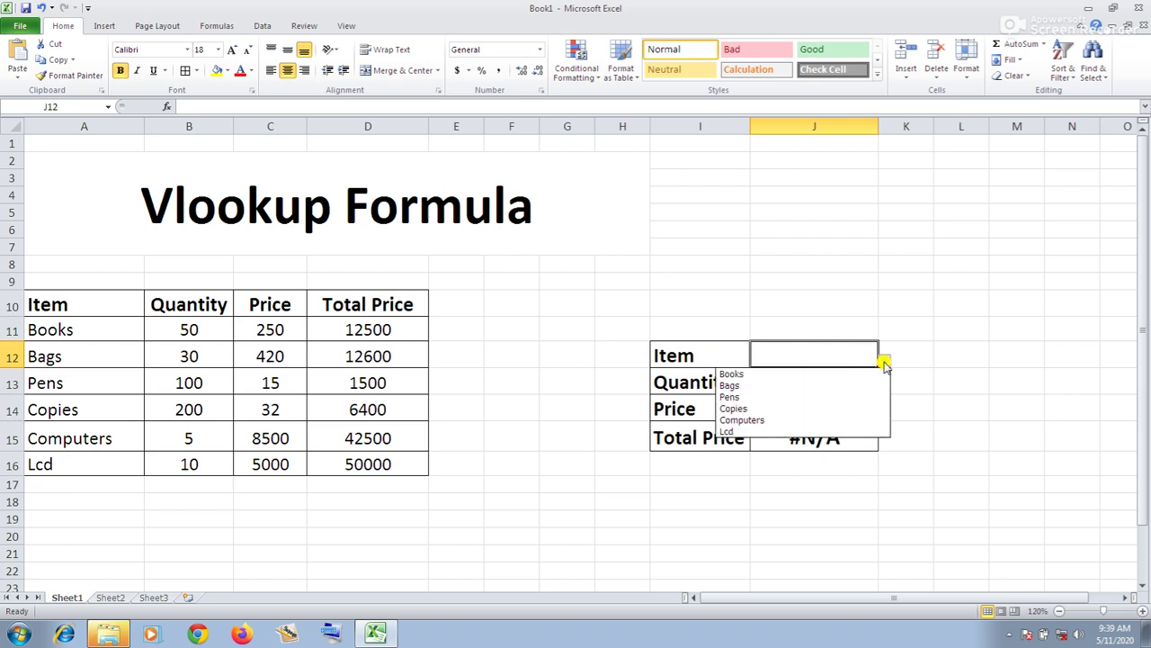
left_click(797, 384)
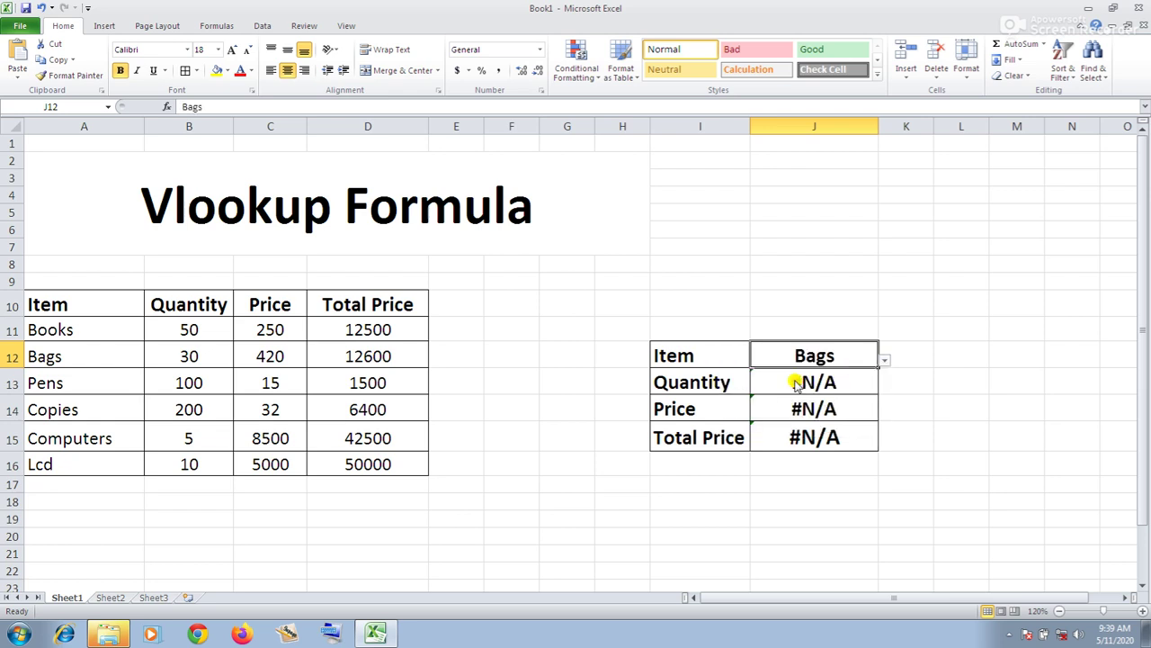
left_click(885, 360)
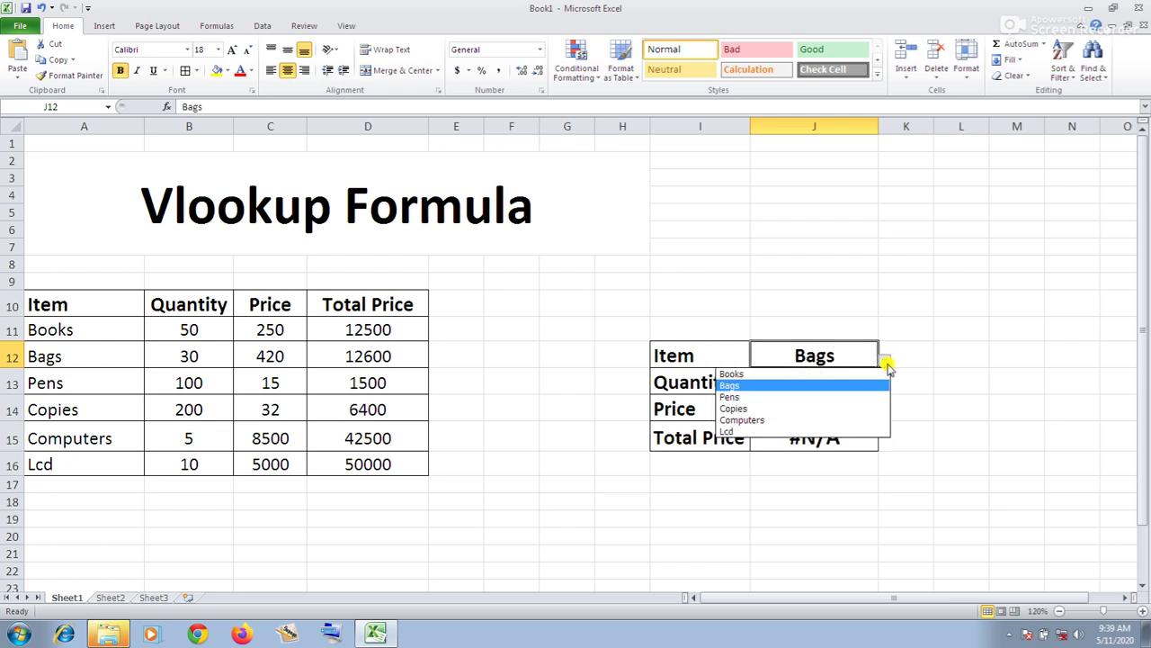
left_click(827, 396)
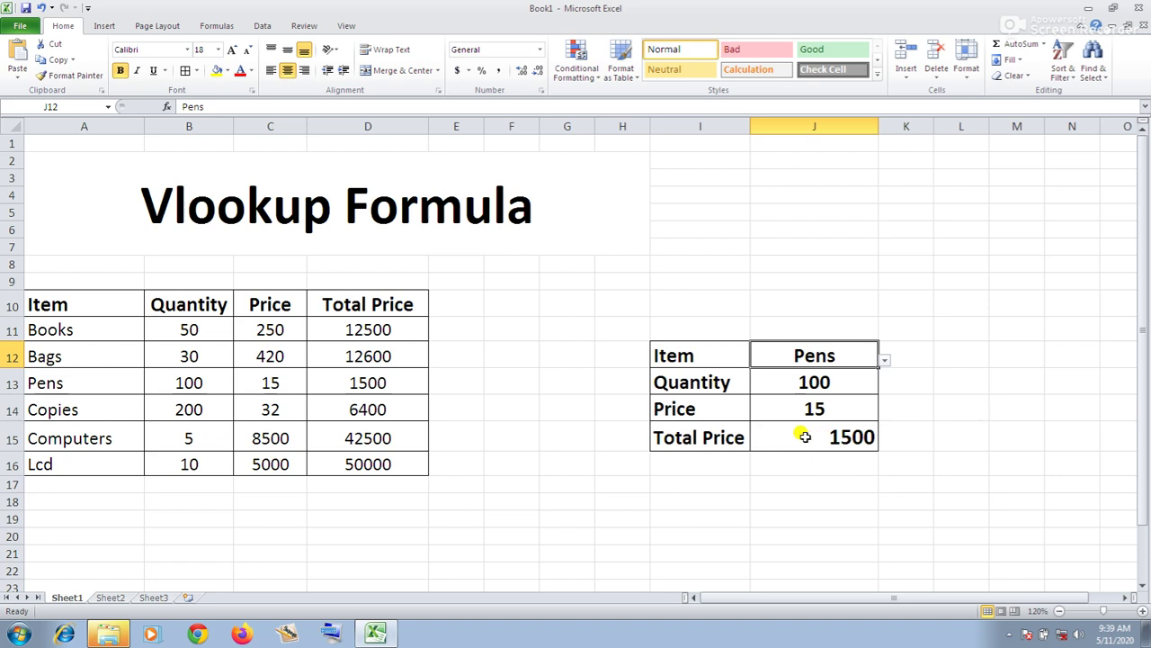
left_click(805, 436)
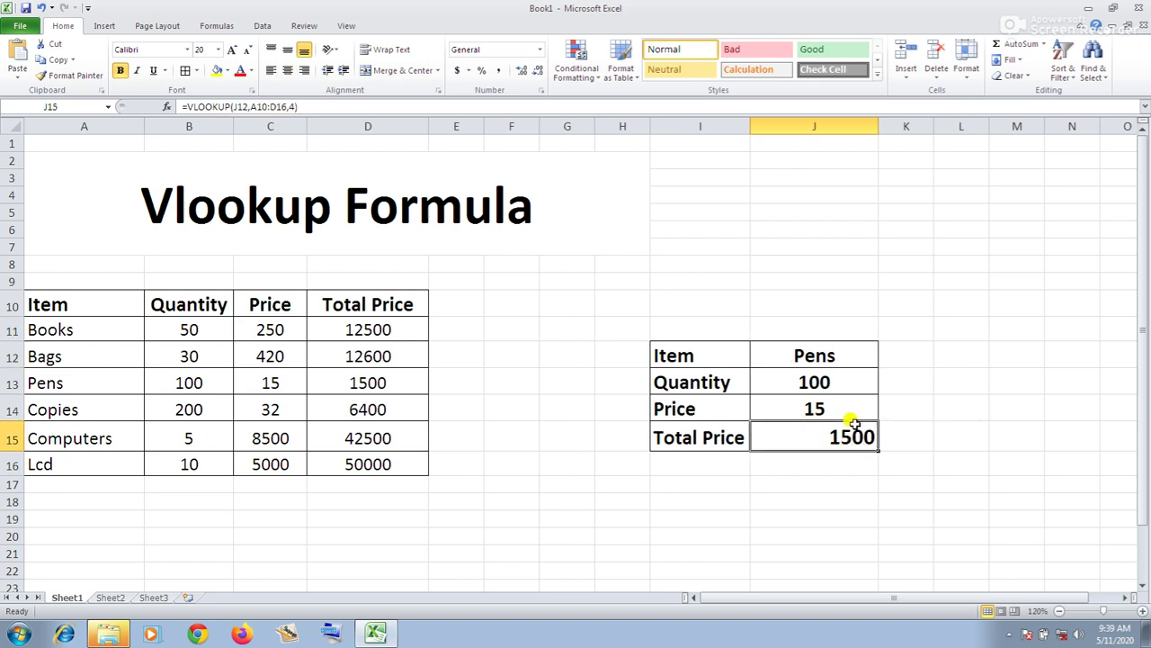
- Center the J13:J15 results both vertically and horizontally
left_click_drag(791, 382, 789, 430)
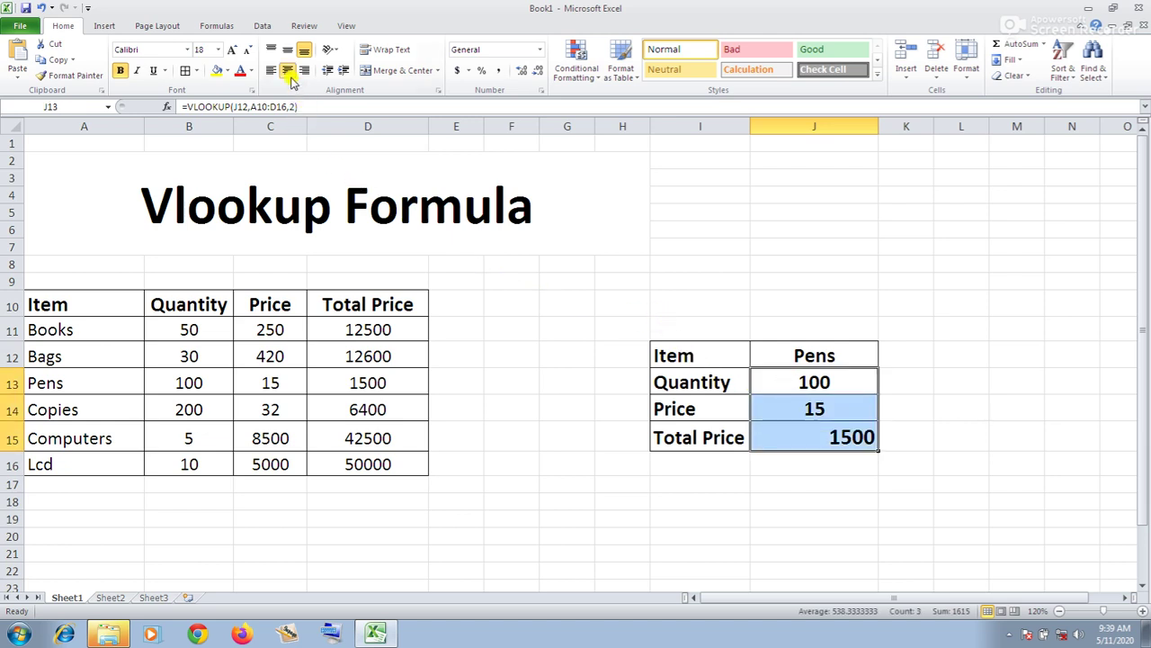
left_click(287, 49)
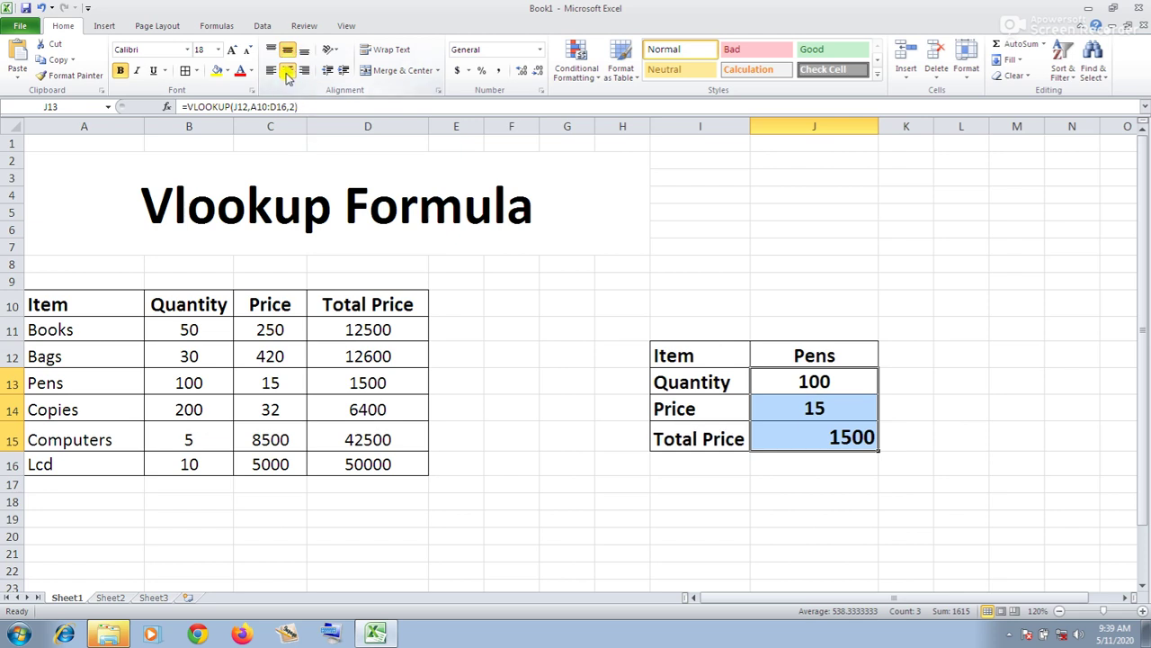
left_click(287, 70)
left_click(287, 70)
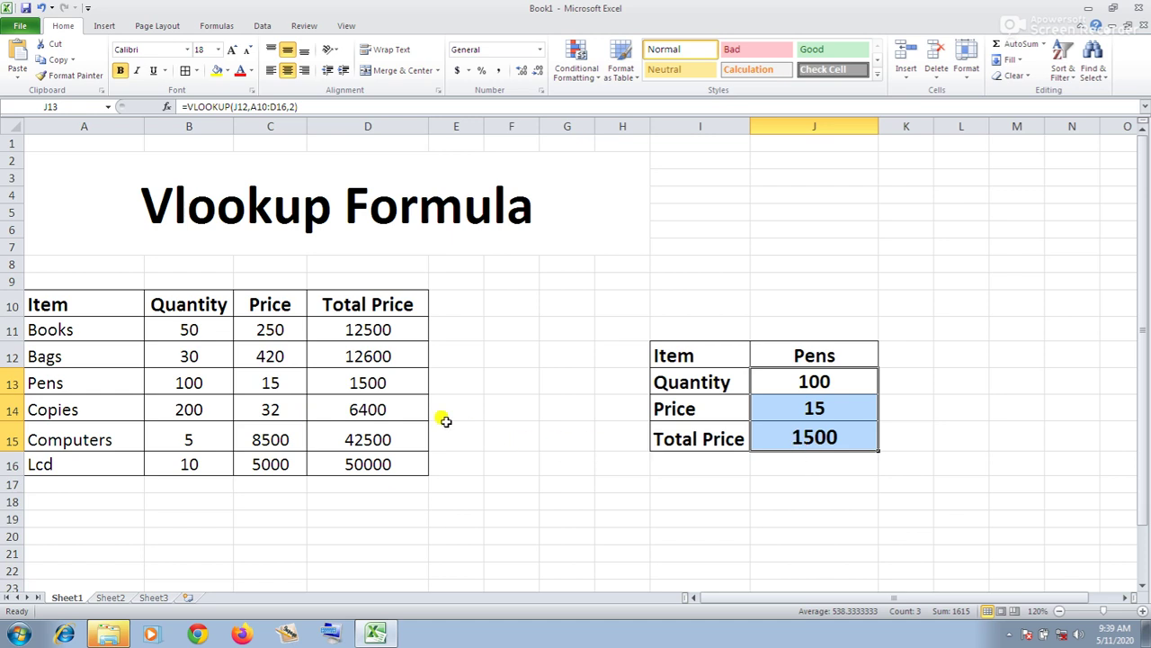
left_click(841, 357)
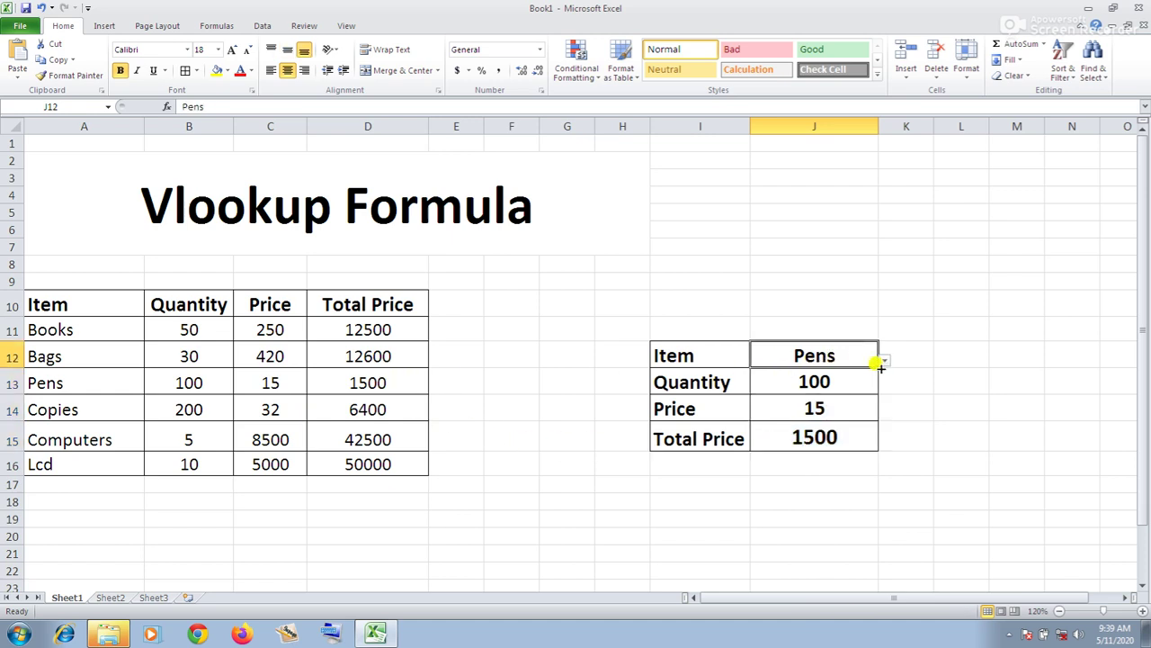
left_click(884, 360)
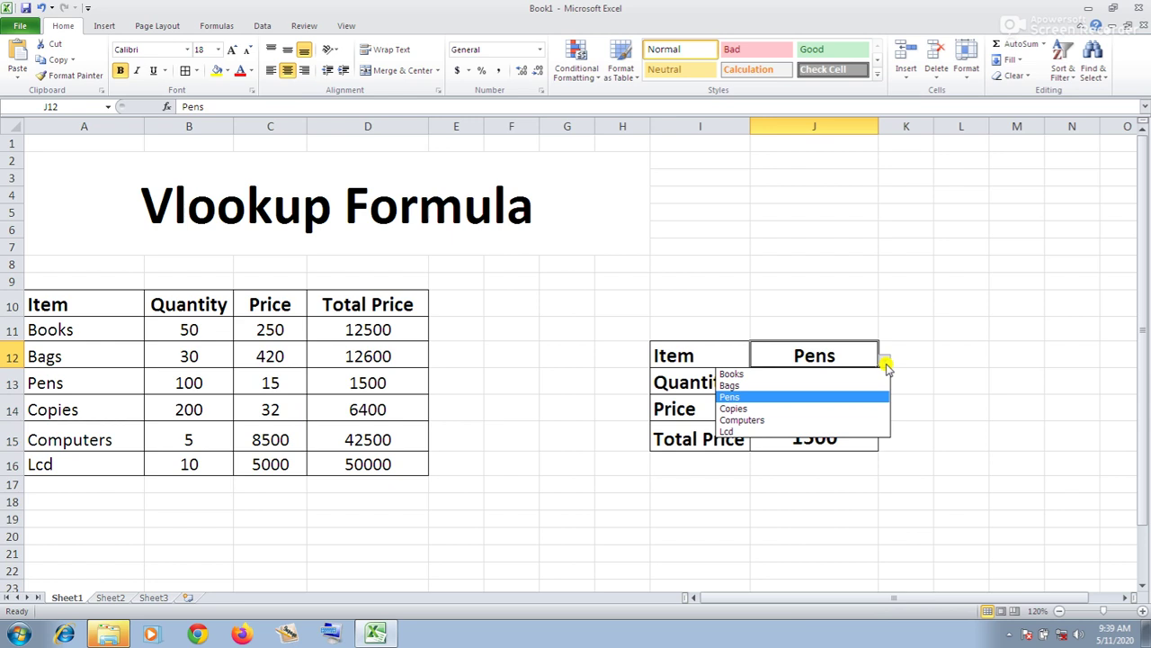
left_click(825, 408)
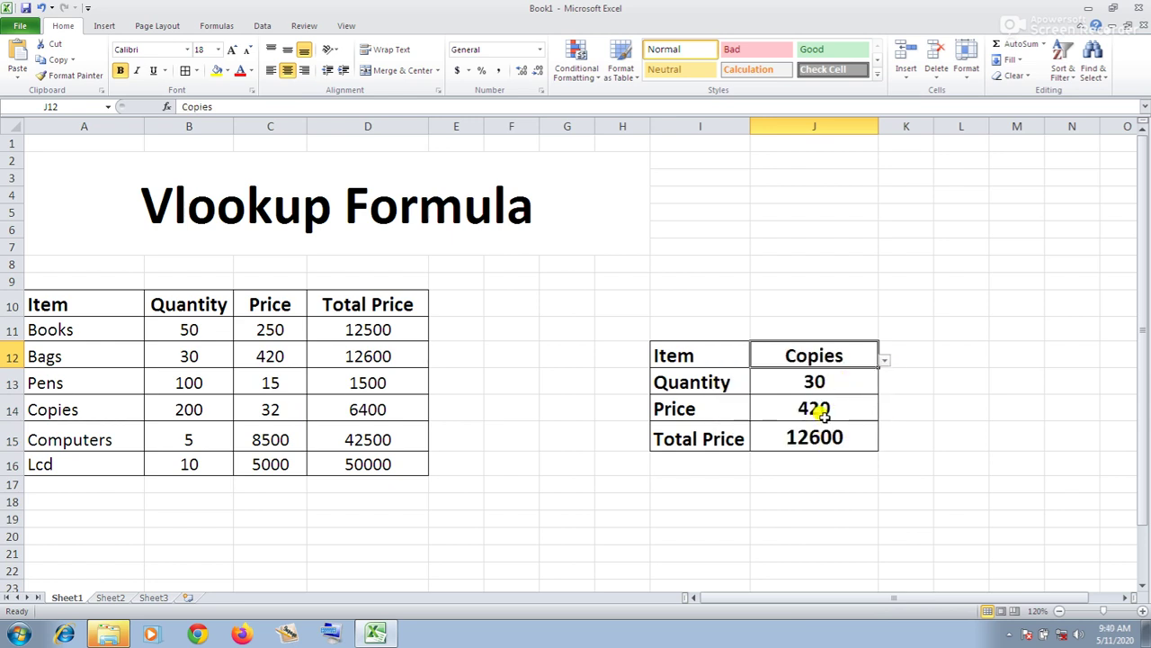
left_click(884, 360)
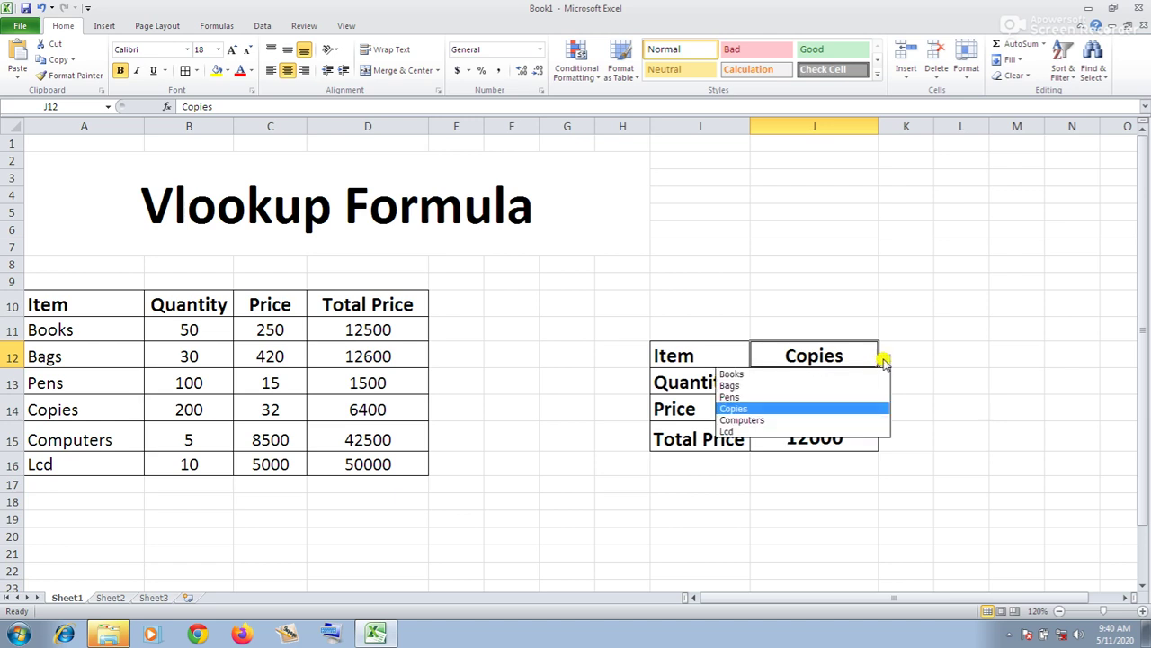
left_click(838, 420)
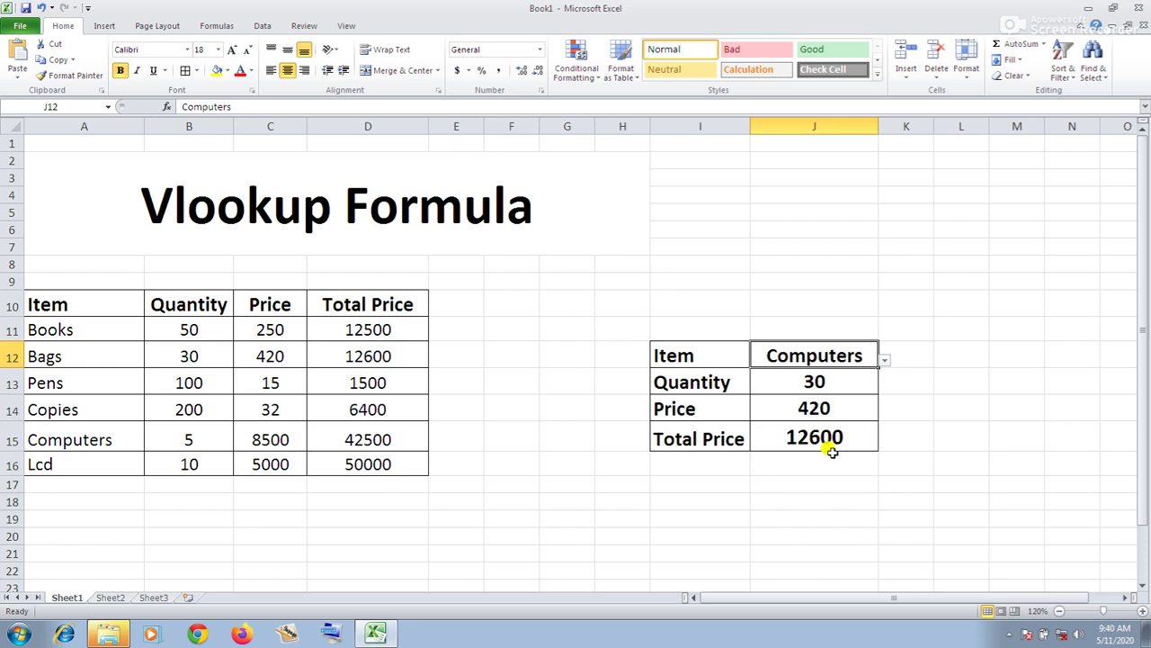
left_click(885, 360)
left_click(843, 397)
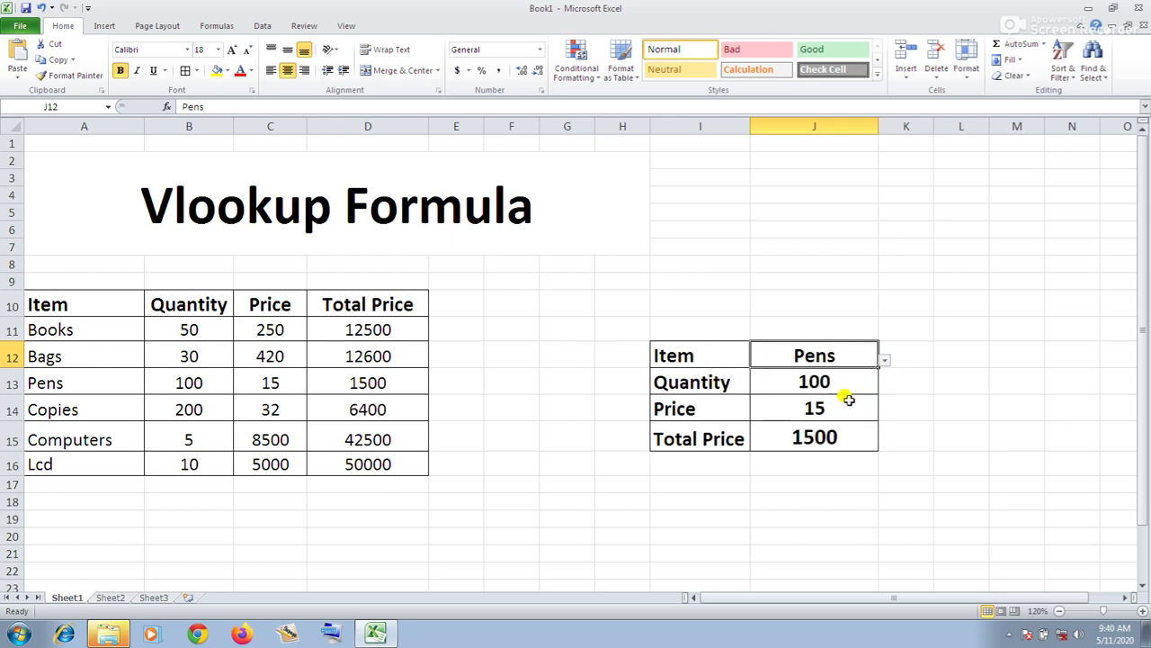
left_click(883, 361)
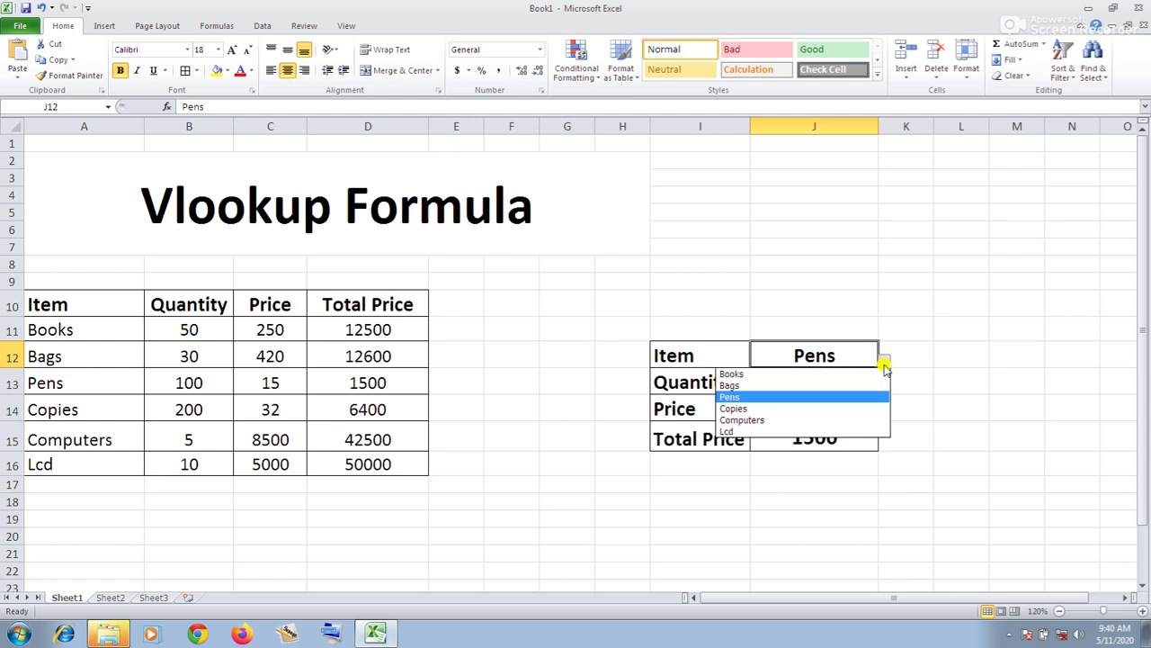
left_click(884, 365)
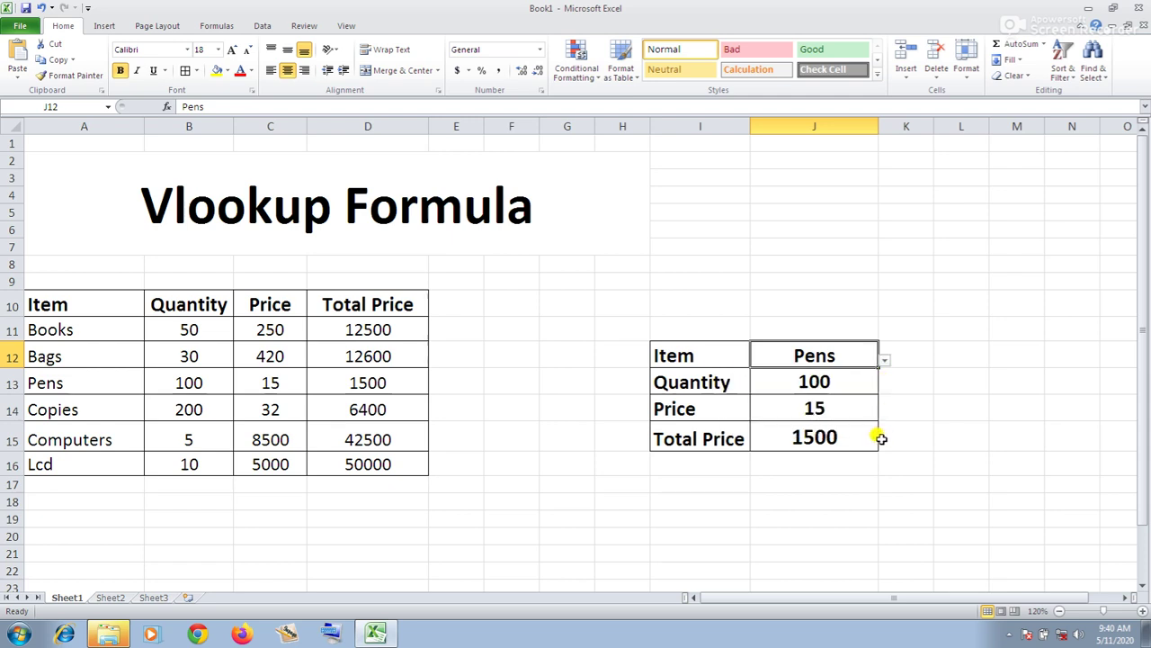